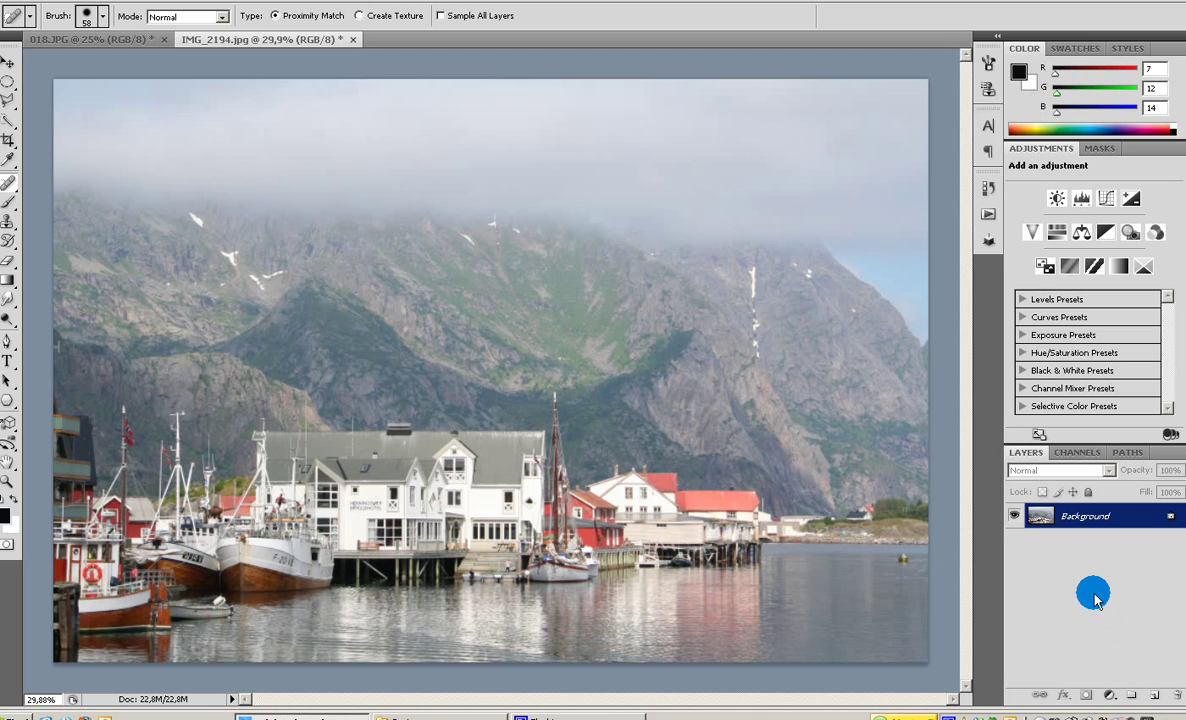
Duplicate the photo layer and set the Levels black input to 13 and white to 243
key("ctrl+j")
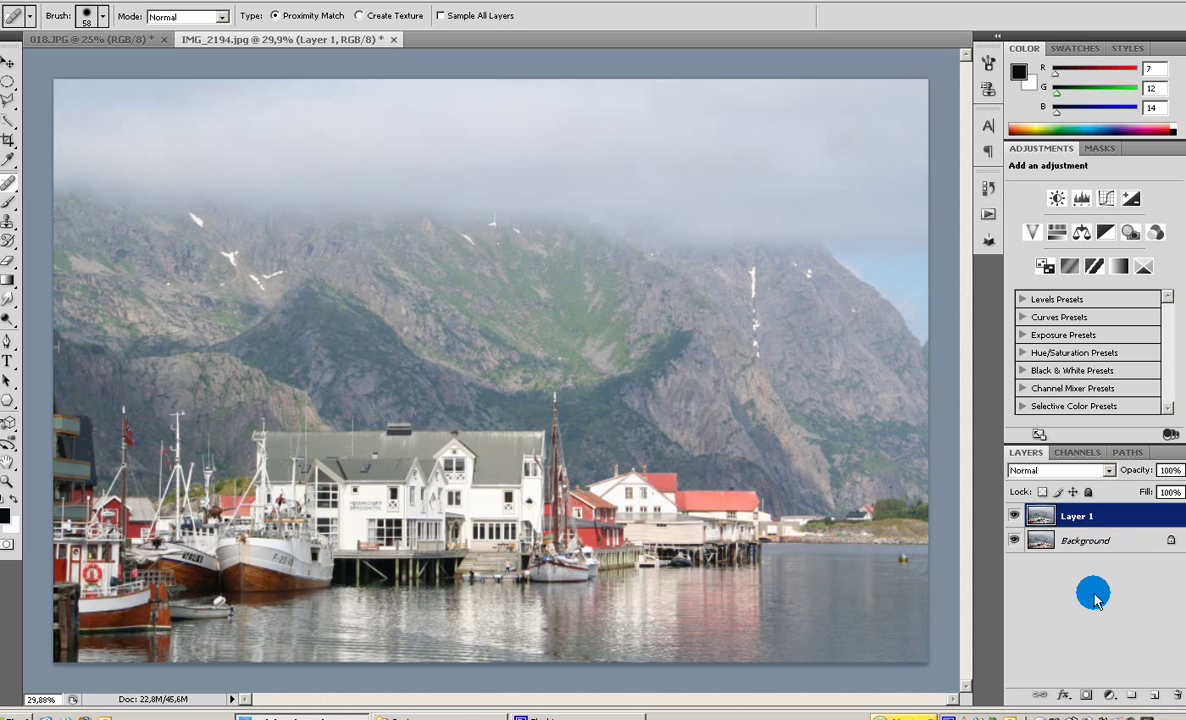
key("ctrl+l")
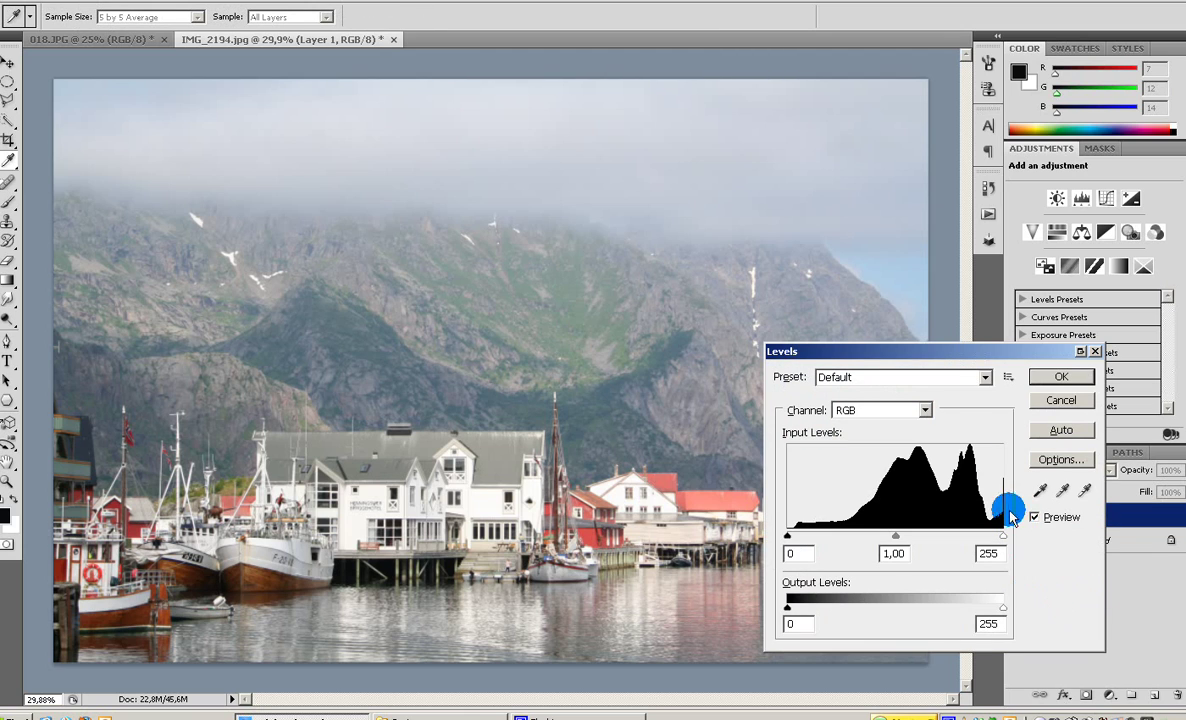
left_click_drag(928, 366, 964, 329)
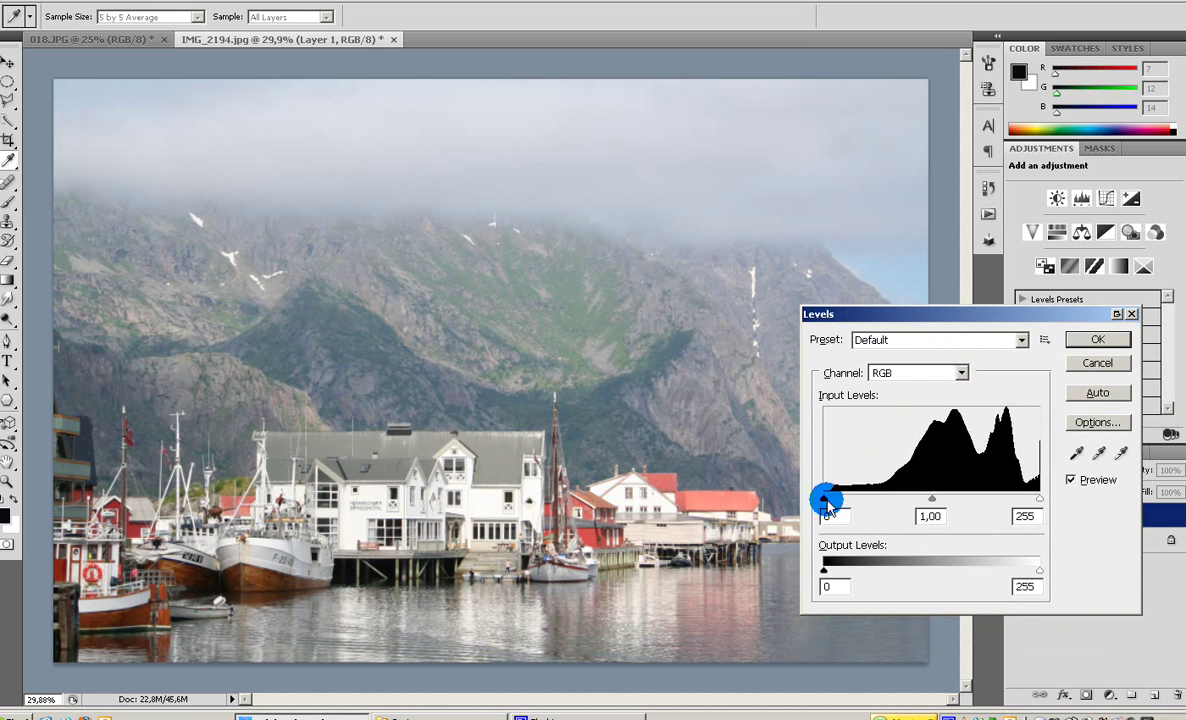
left_click_drag(822, 502, 836, 506)
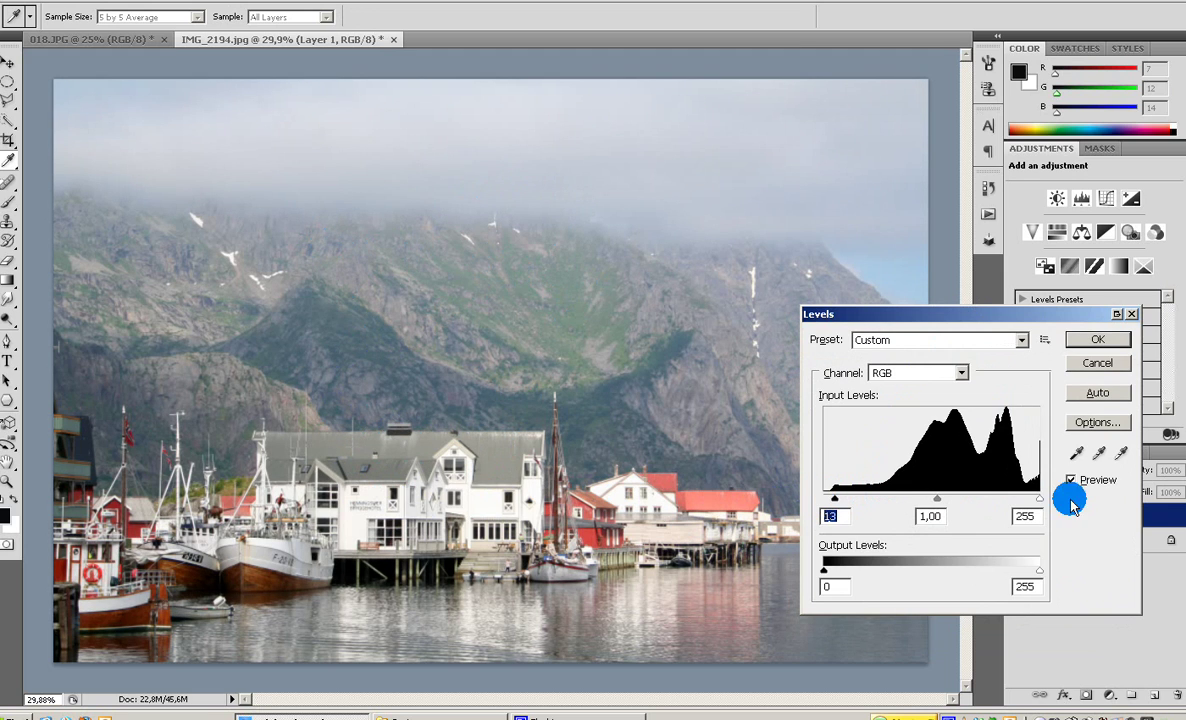
left_click(1039, 498)
left_click_drag(1041, 504, 1029, 503)
Set the Levels midtone to 0,76, compare with Preview, and apply the adjustment
left_click(933, 500)
left_click_drag(933, 499, 945, 498)
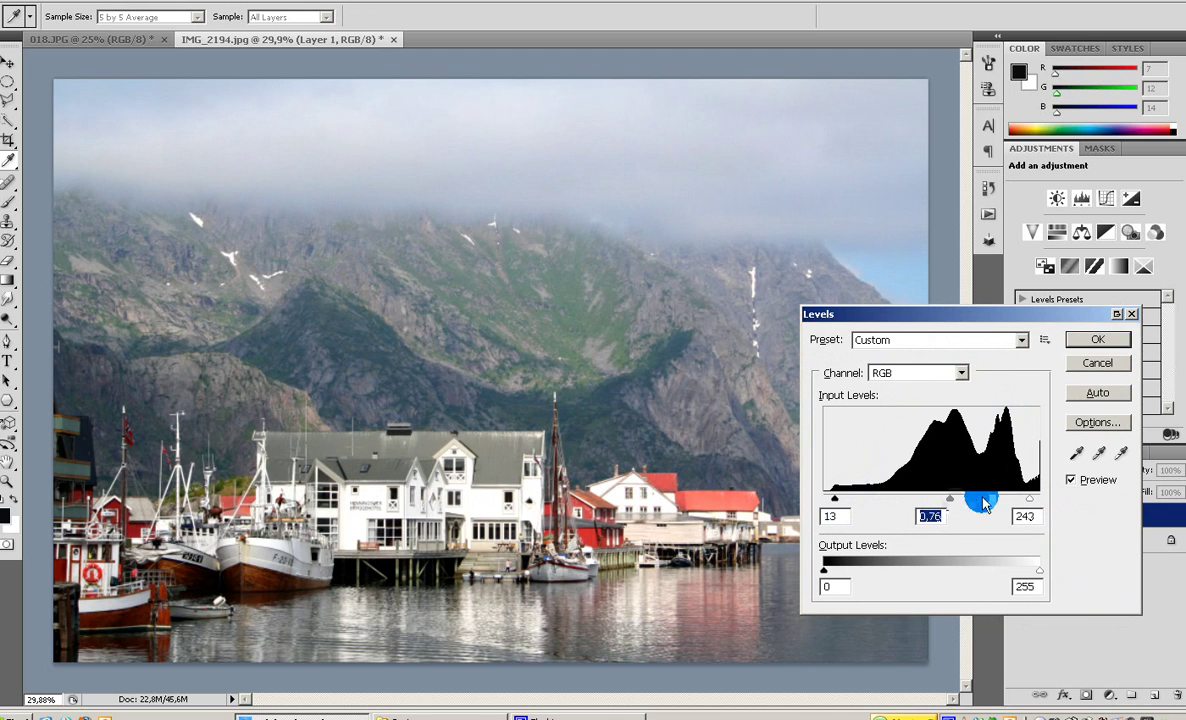
left_click(1071, 480)
left_click(1071, 481)
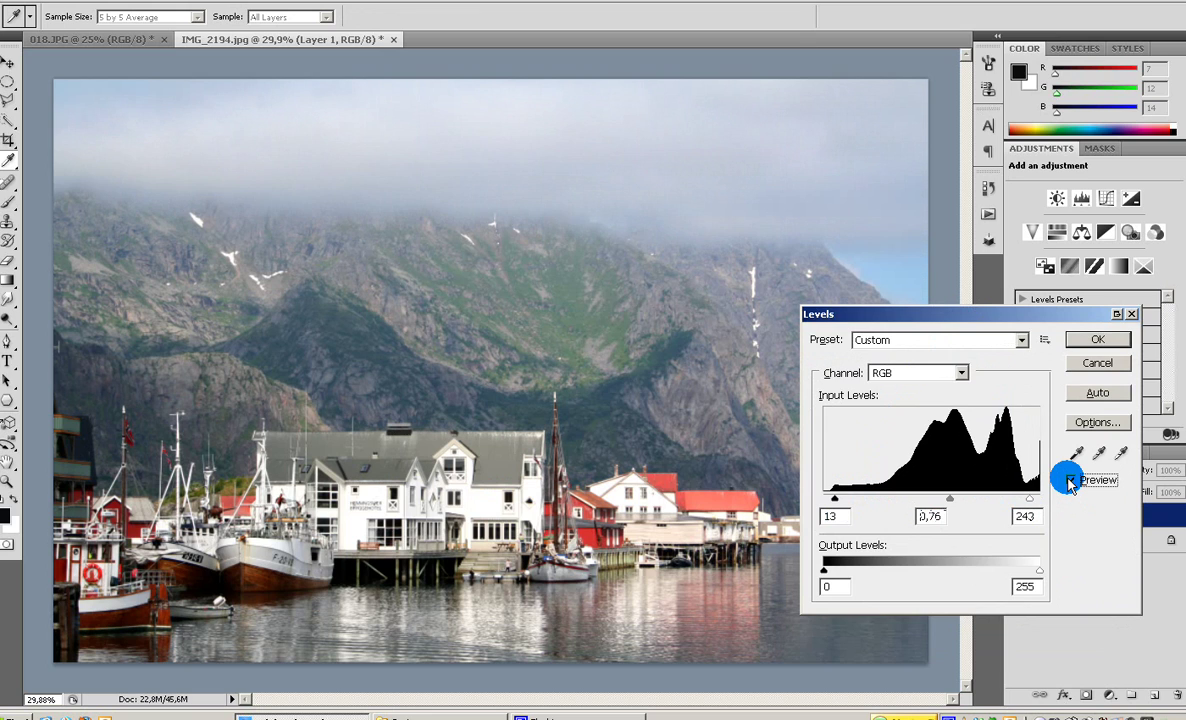
left_click(1099, 341)
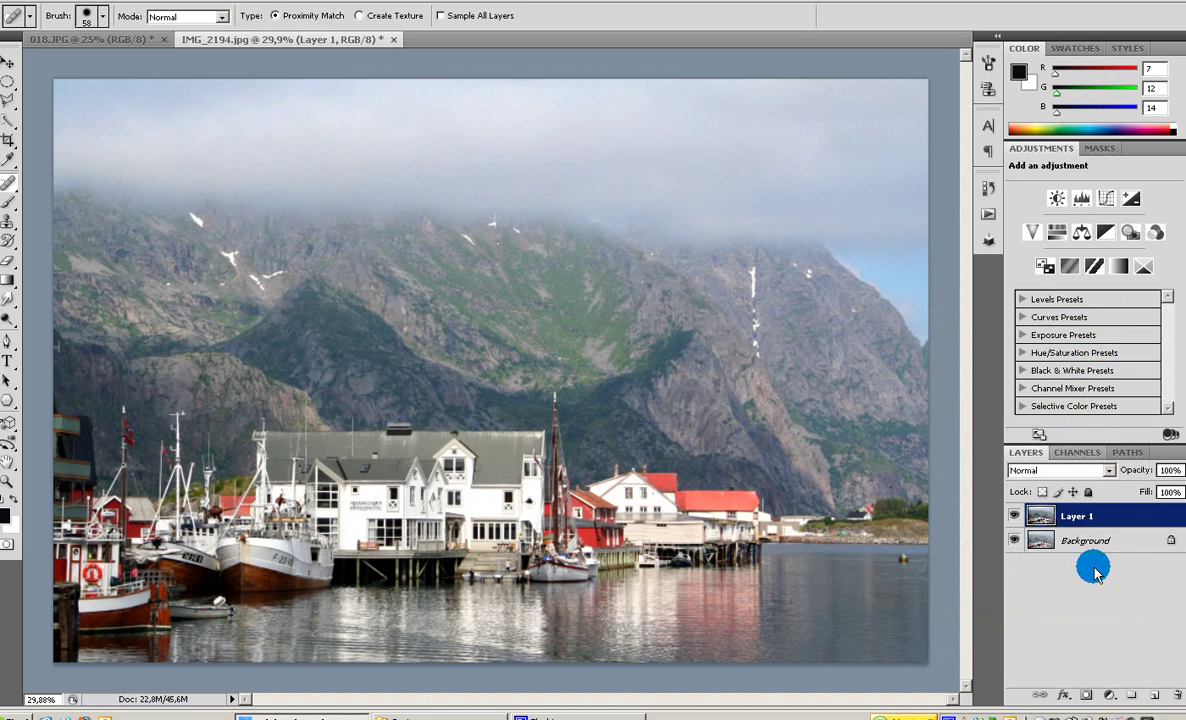
Duplicate the adjusted layer and rename Layer 1 to 'Levels'
key("ctrl+j")
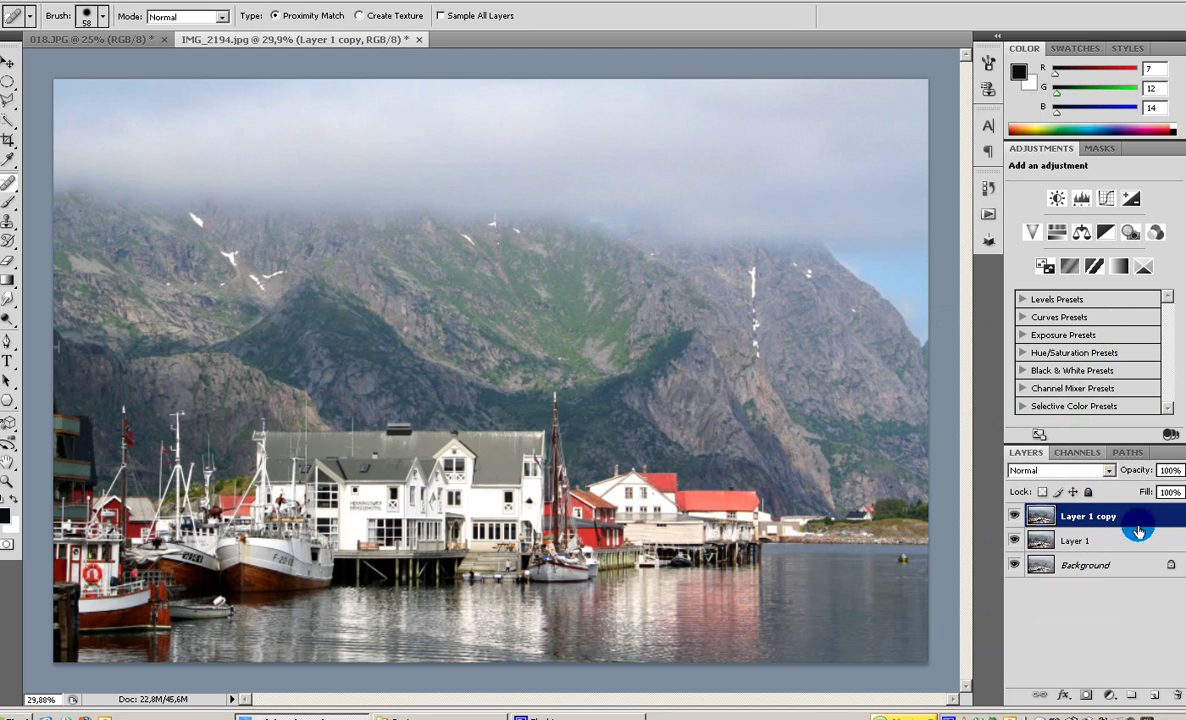
left_click(1081, 539)
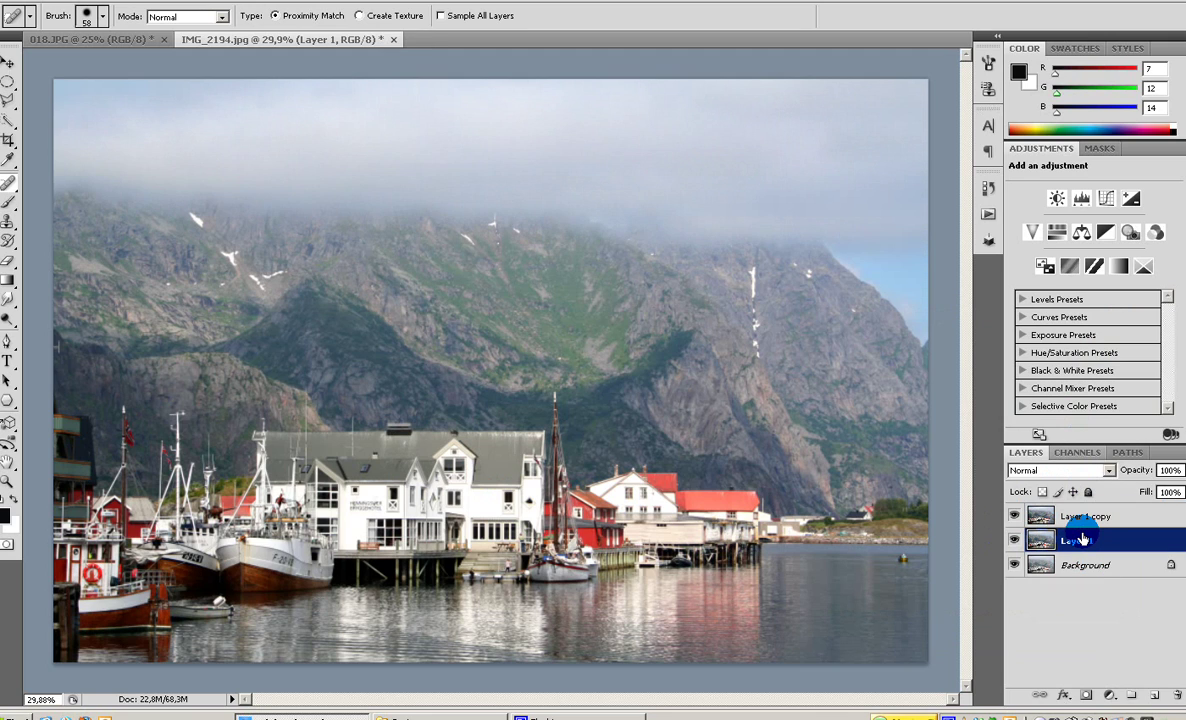
double_click(1077, 541)
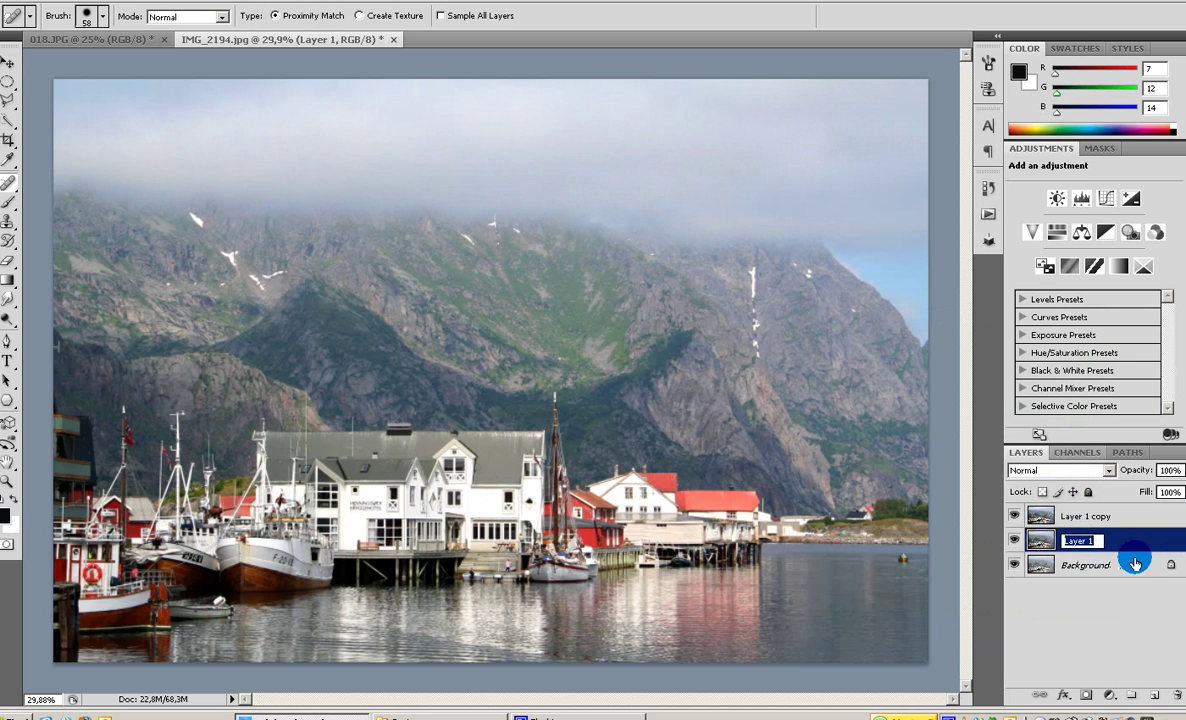
type("Levels")
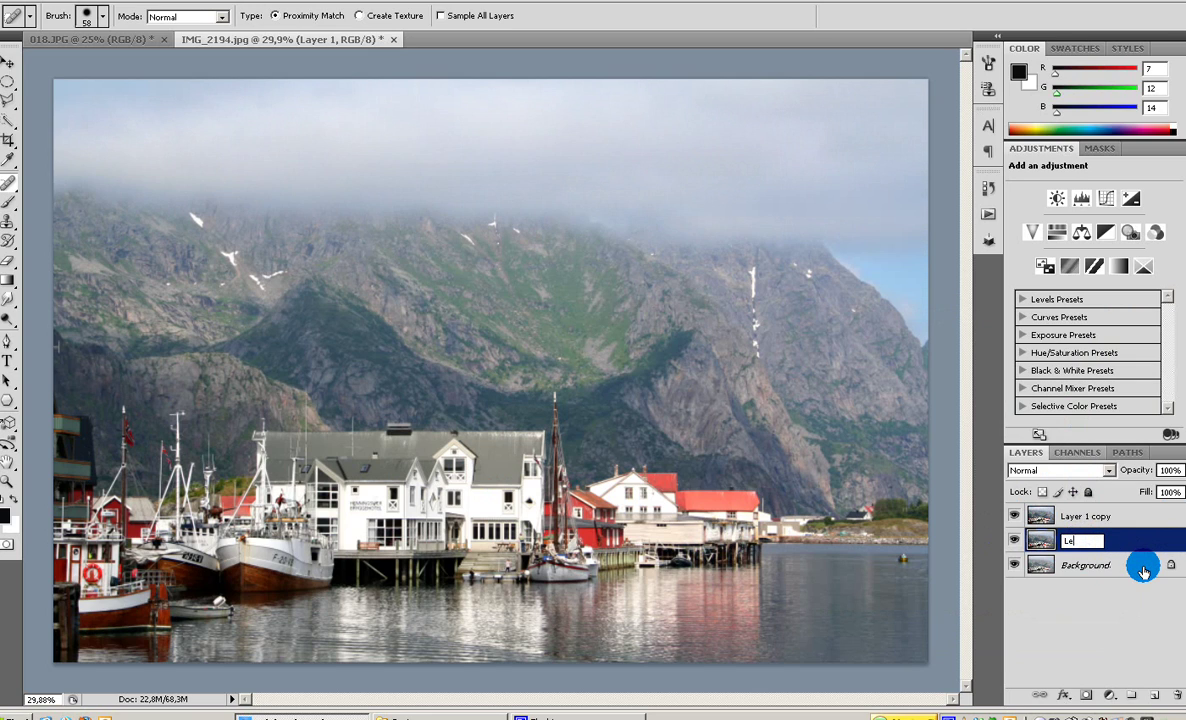
left_click(1059, 635)
Rename Layer 1 copy to 'Retouching'
double_click(1074, 514)
type("REtouch")
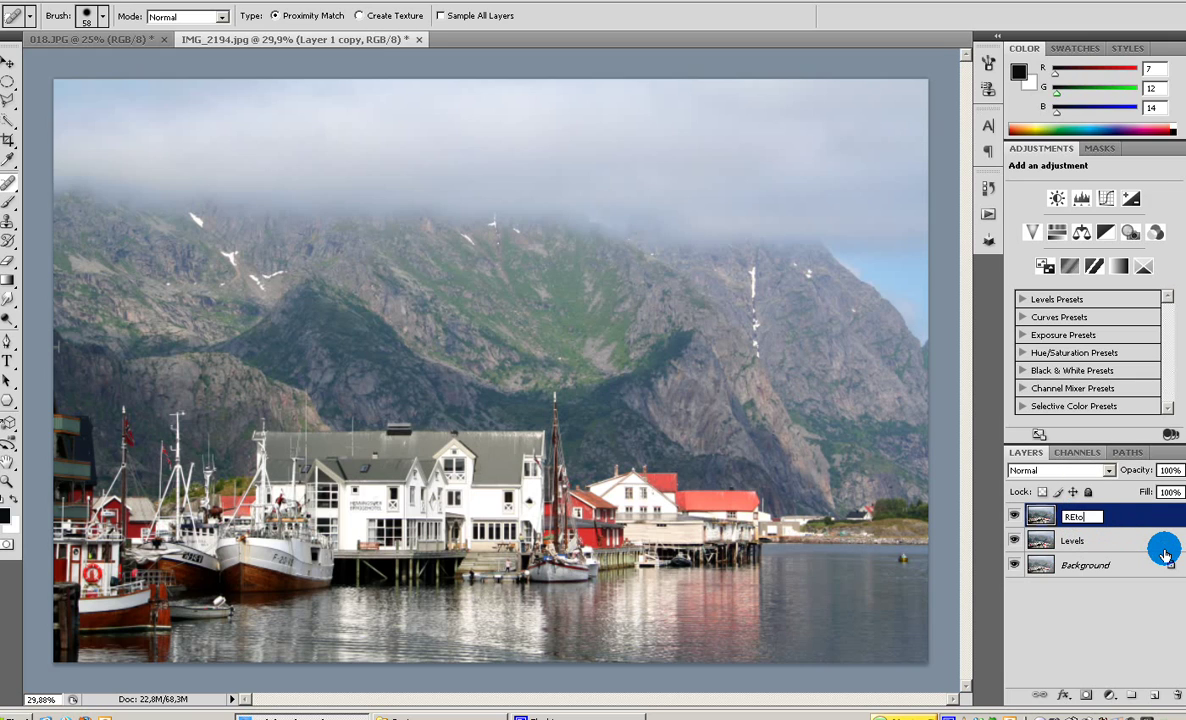
key("BackSpace")
key("BackSpace")
key("BackSpace")
key("BackSpace")
key("BackSpace")
key("BackSpace")
type("etouching")
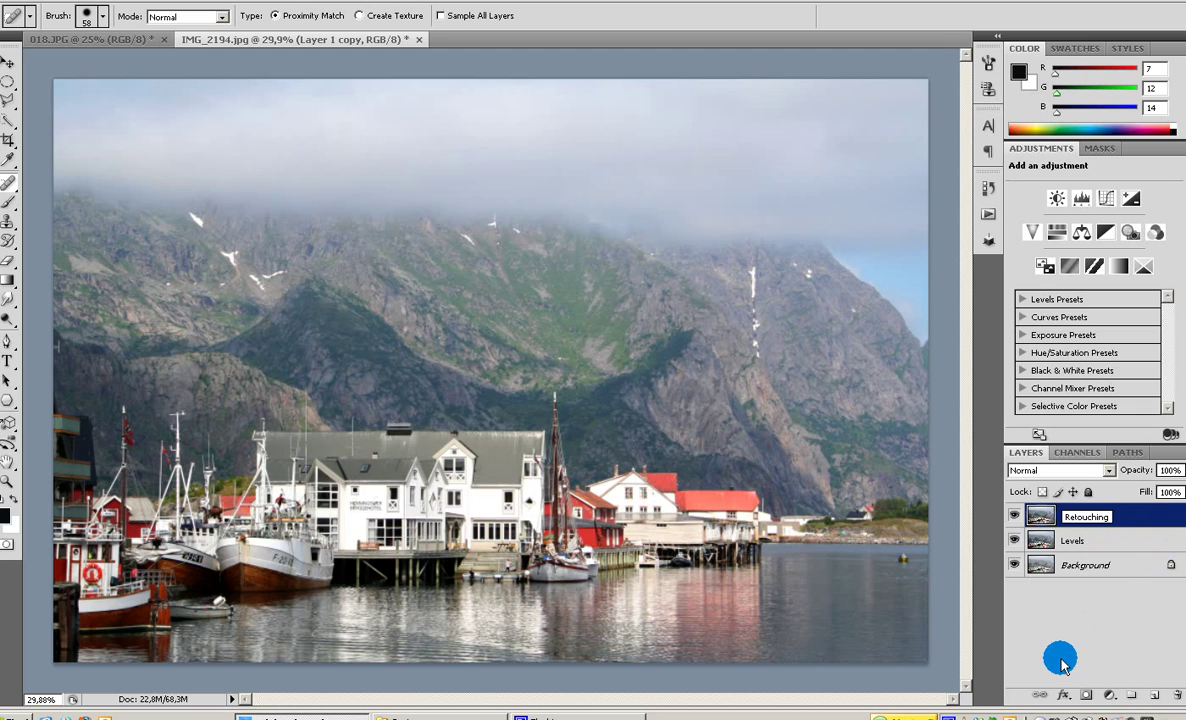
left_click(1062, 662)
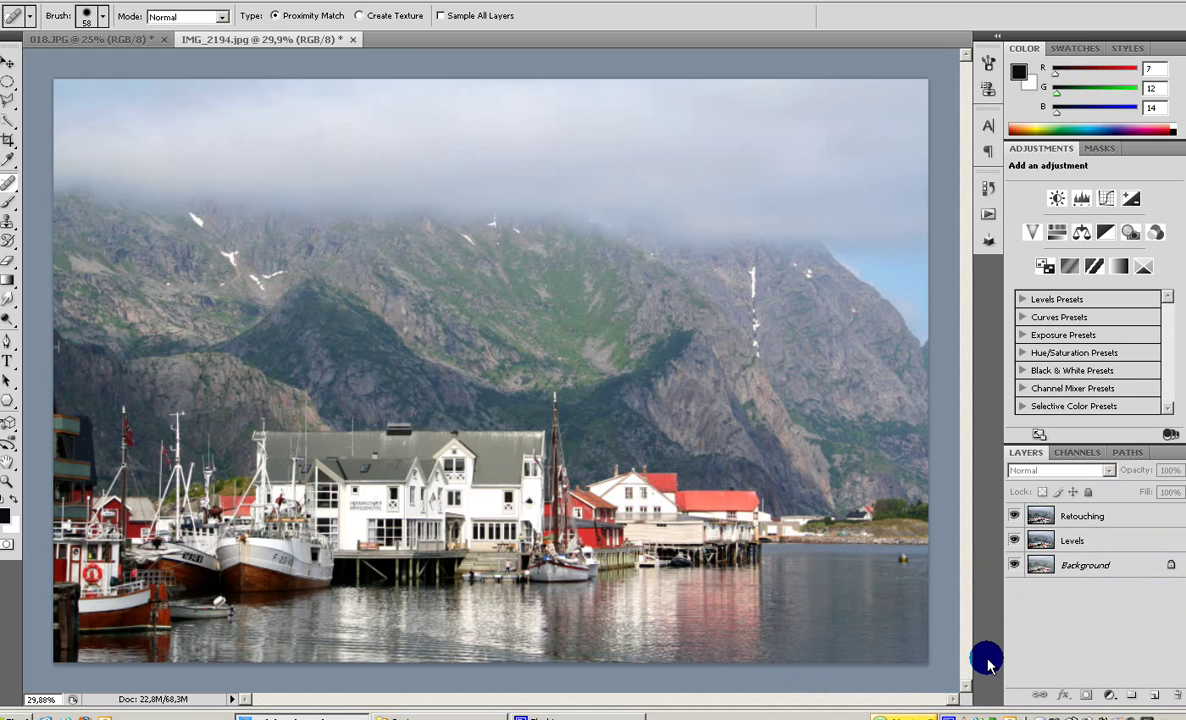
Select the Spot Healing Brush Tool from the healing tools flyout
left_click(8, 186)
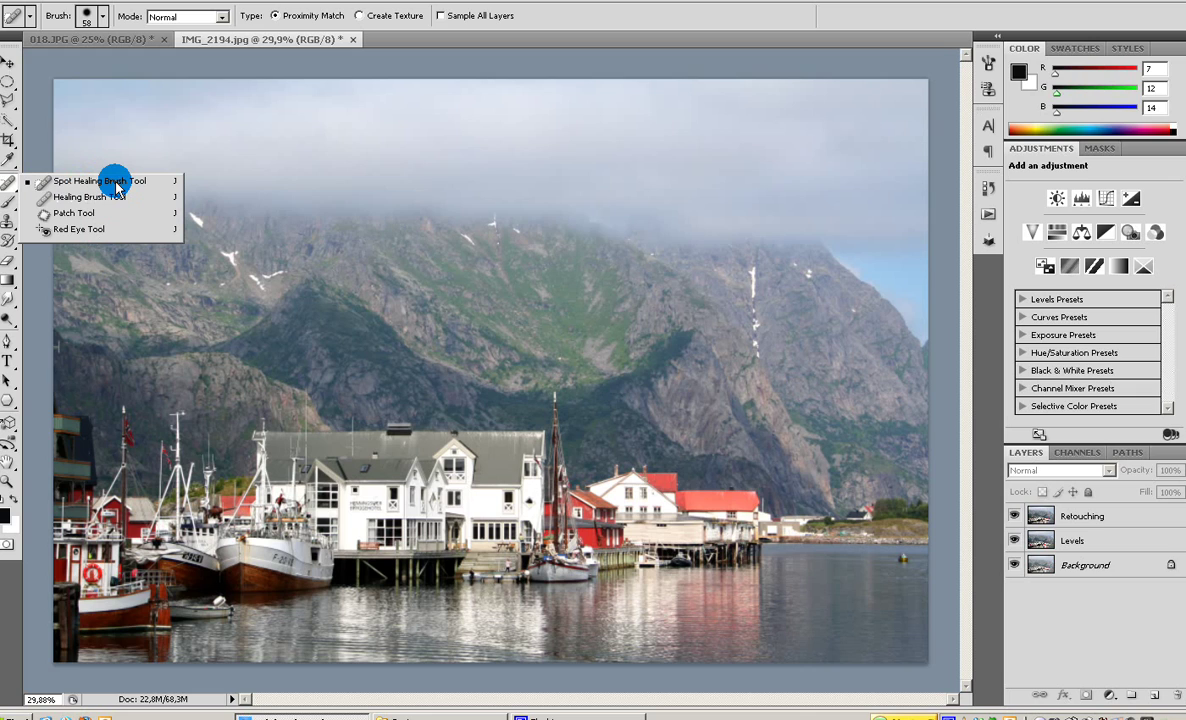
left_click(116, 182)
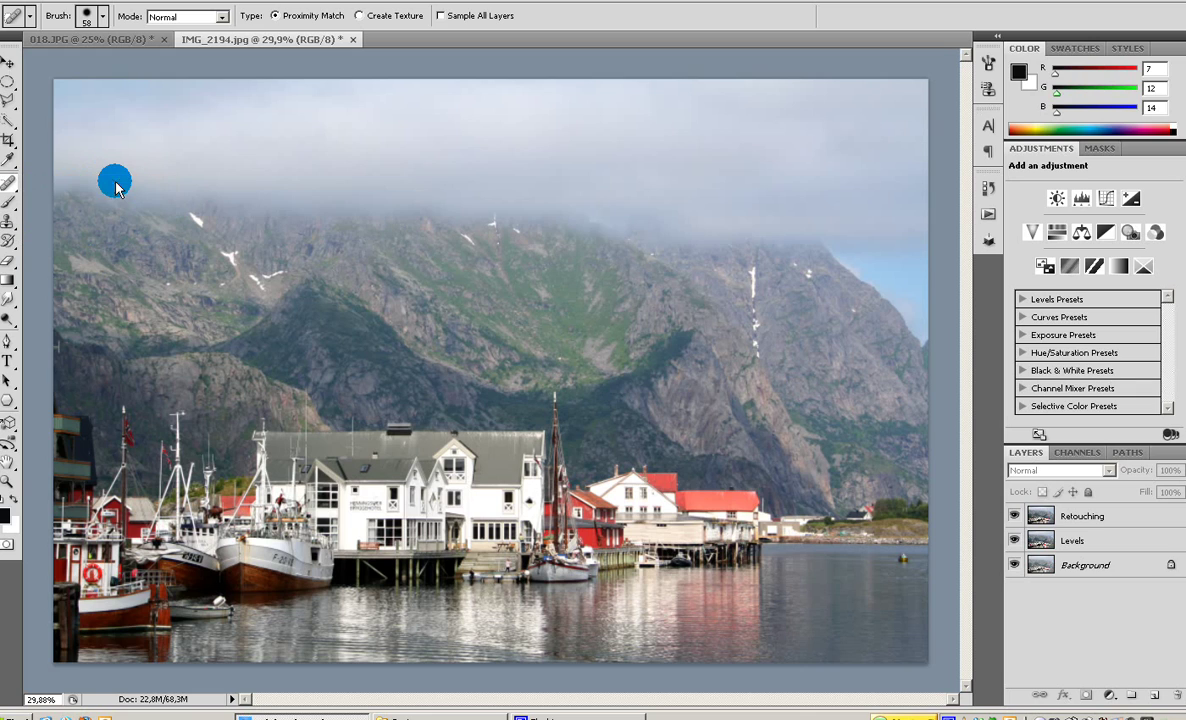
Select the Retouching layer, zoom in on the boat, and set the brush size to 62
left_click(1140, 516)
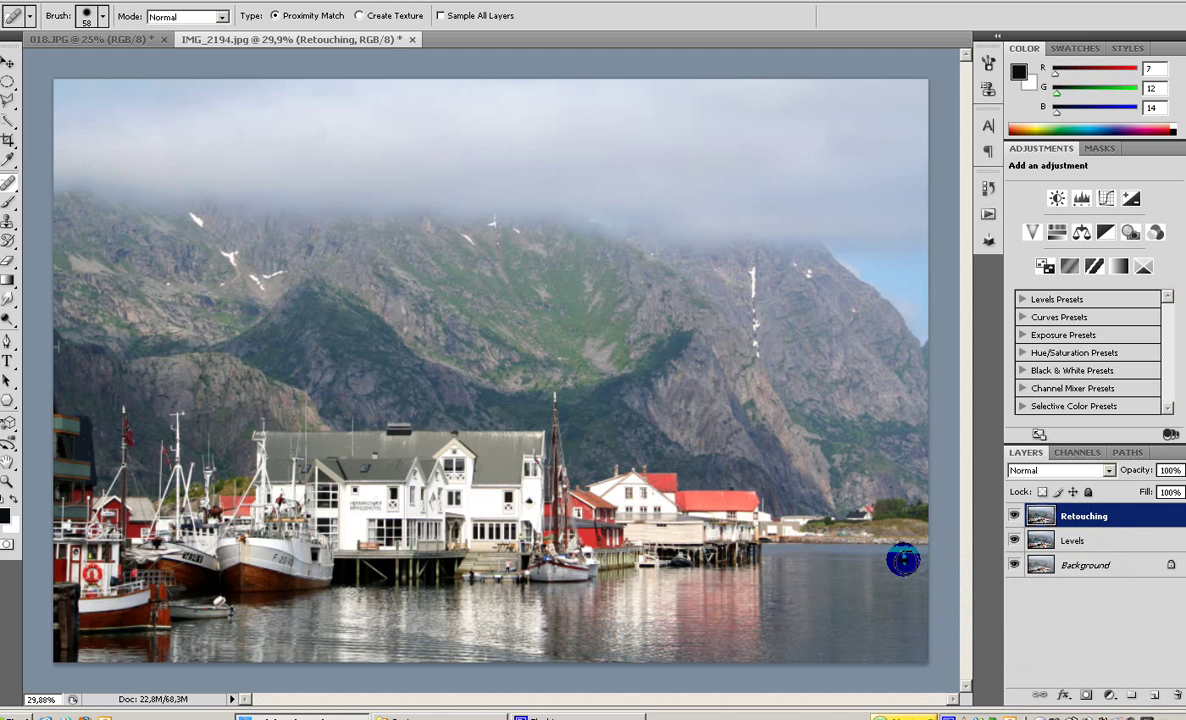
scroll(903, 561, "up", 3)
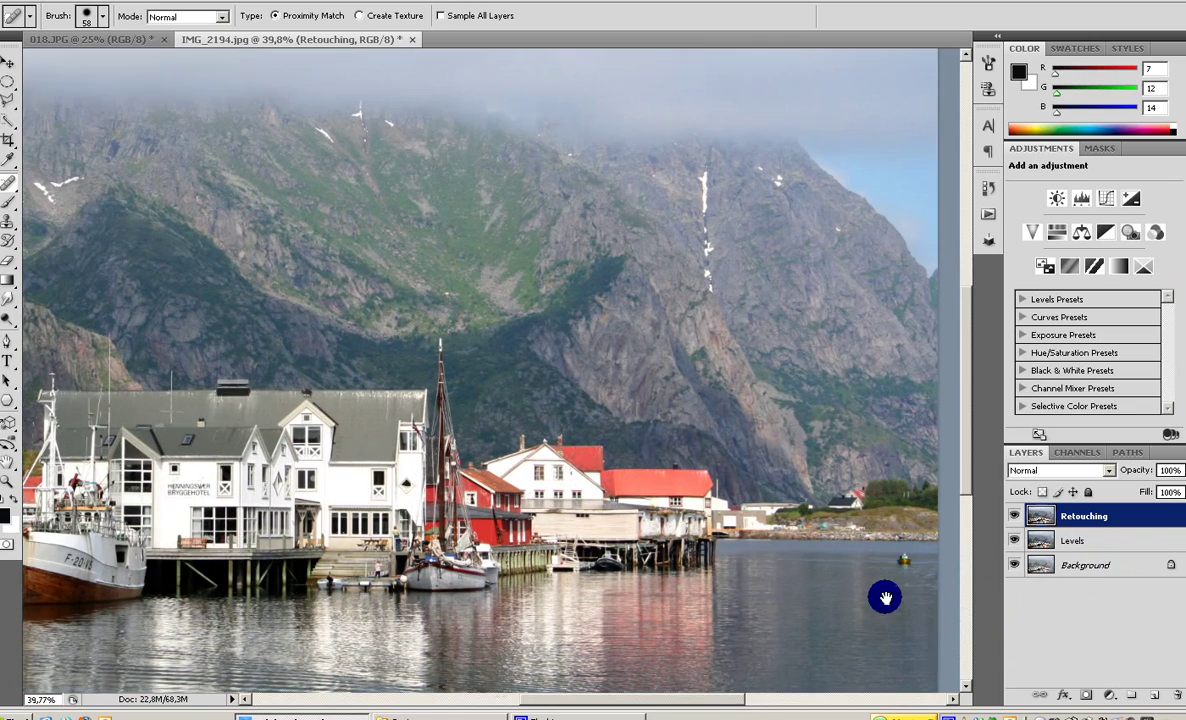
left_click_drag(884, 593, 794, 598)
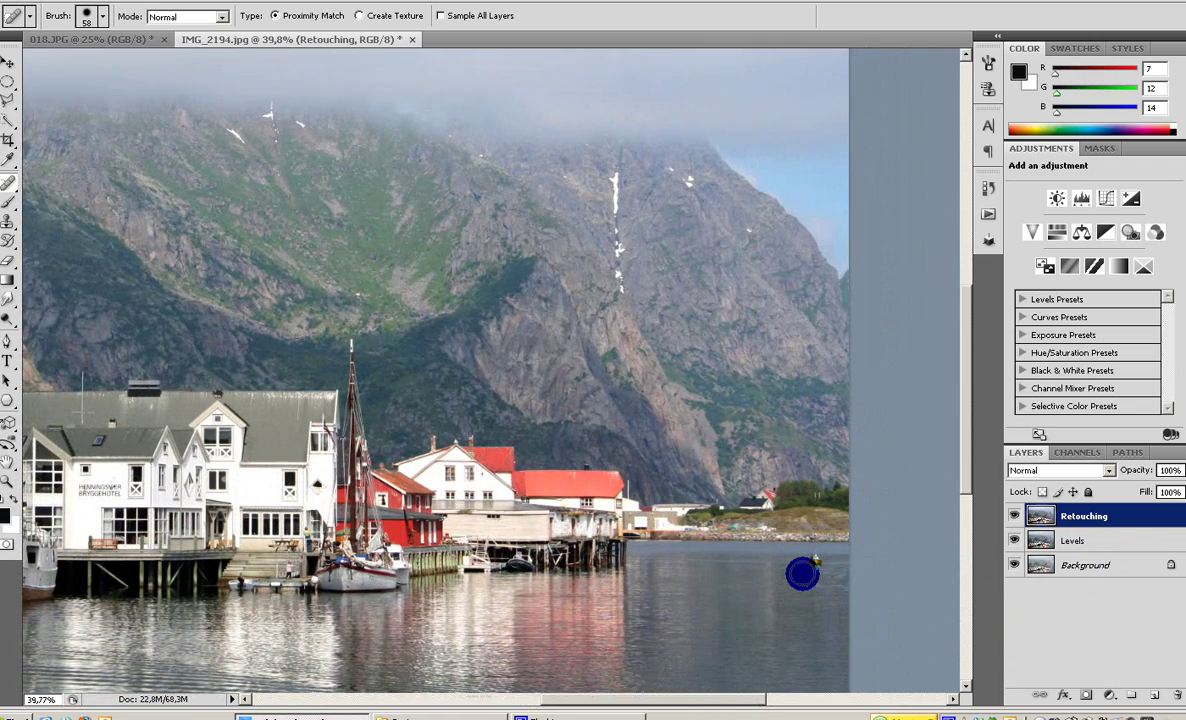
scroll(802, 573, "up", 1)
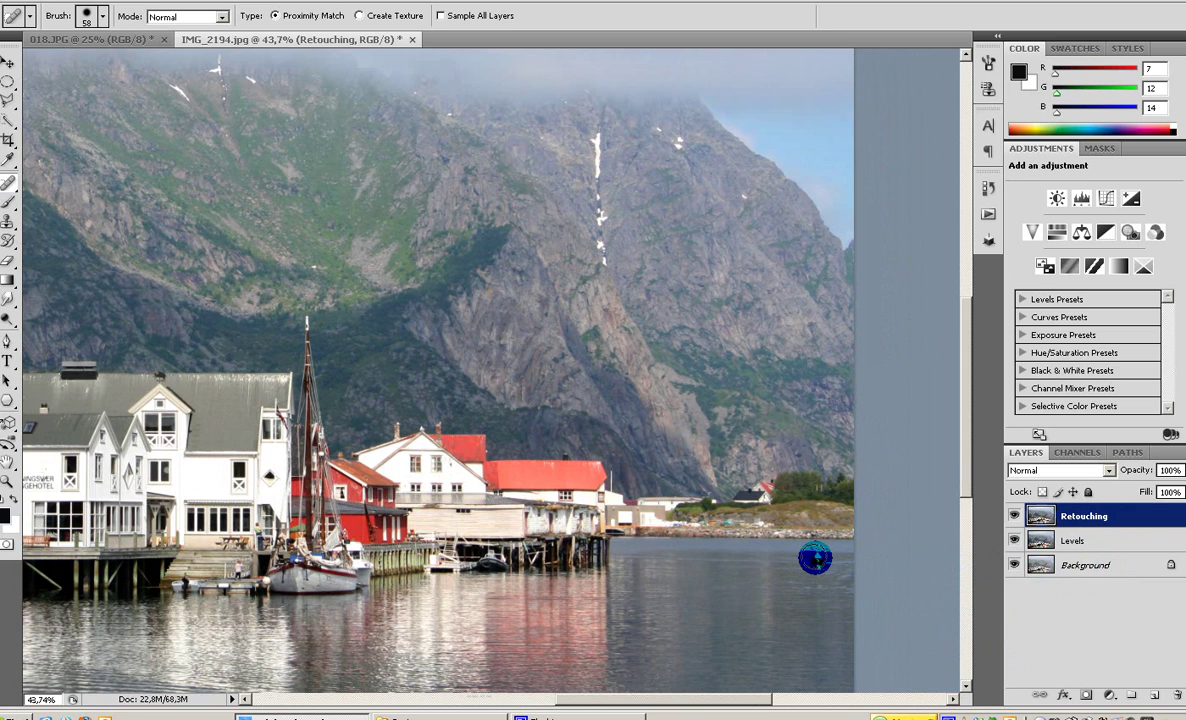
mouse_move(815, 558)
left_mouse_down()
mouse_move(842, 570)
mouse_move(814, 574)
left_mouse_up()
left_click_drag(819, 566, 815, 560)
Heal away the boat, then toggle the Retouching layer's visibility to compare
scroll(816, 560, "up", 3)
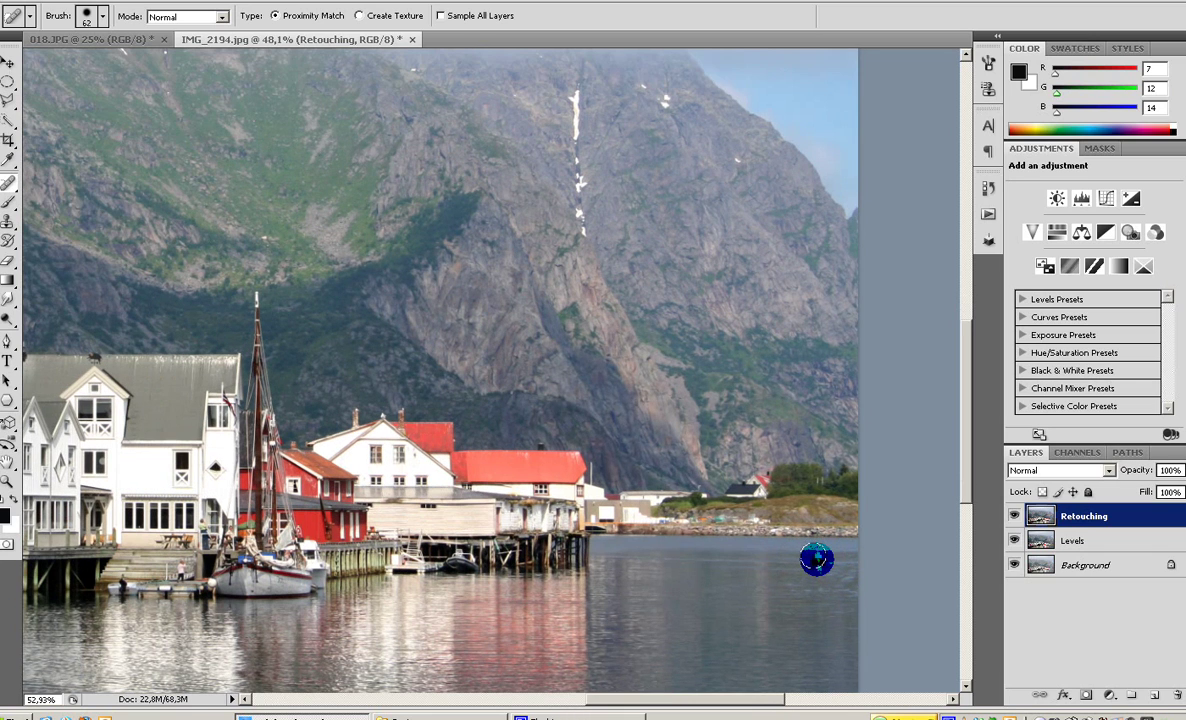
scroll(816, 560, "up", 1)
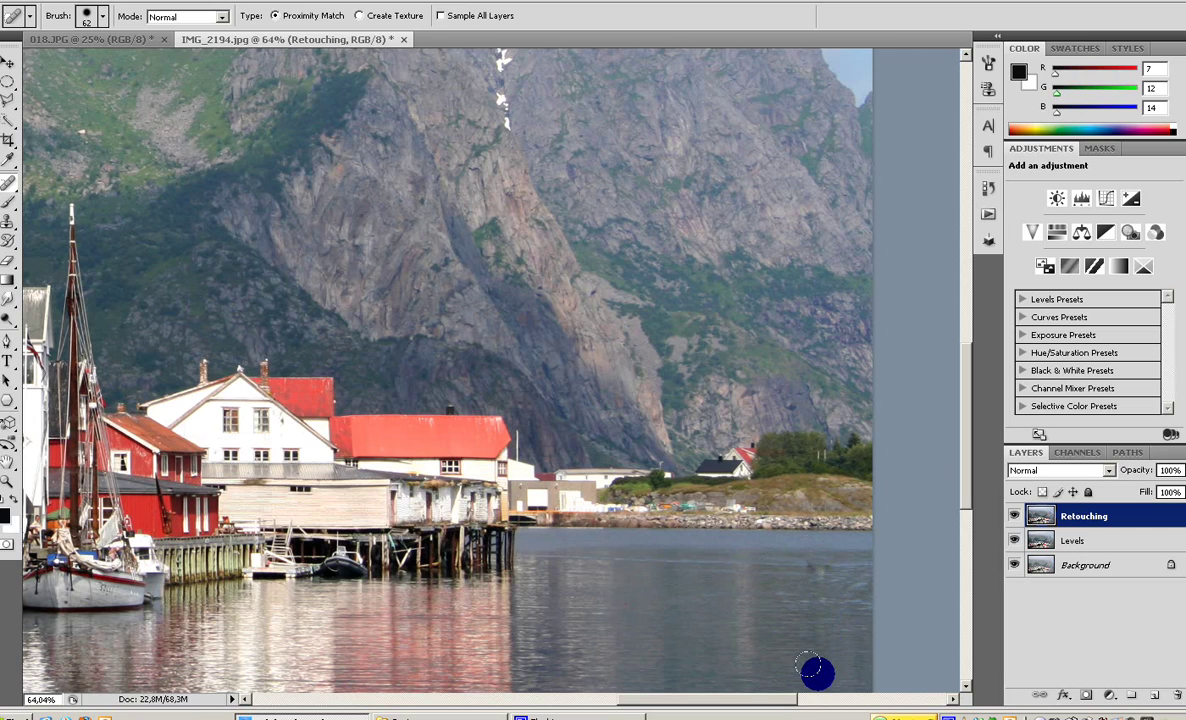
scroll(815, 671, "up", 3)
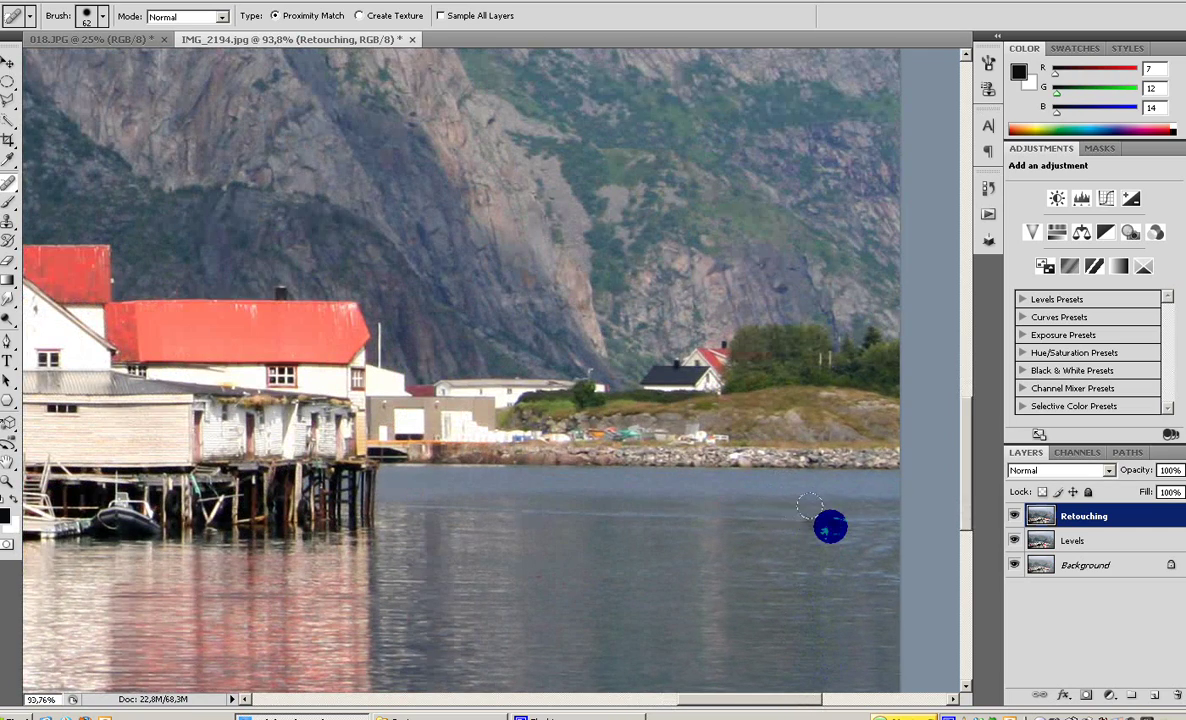
scroll(812, 526, "down", 1)
scroll(810, 527, "down", 3)
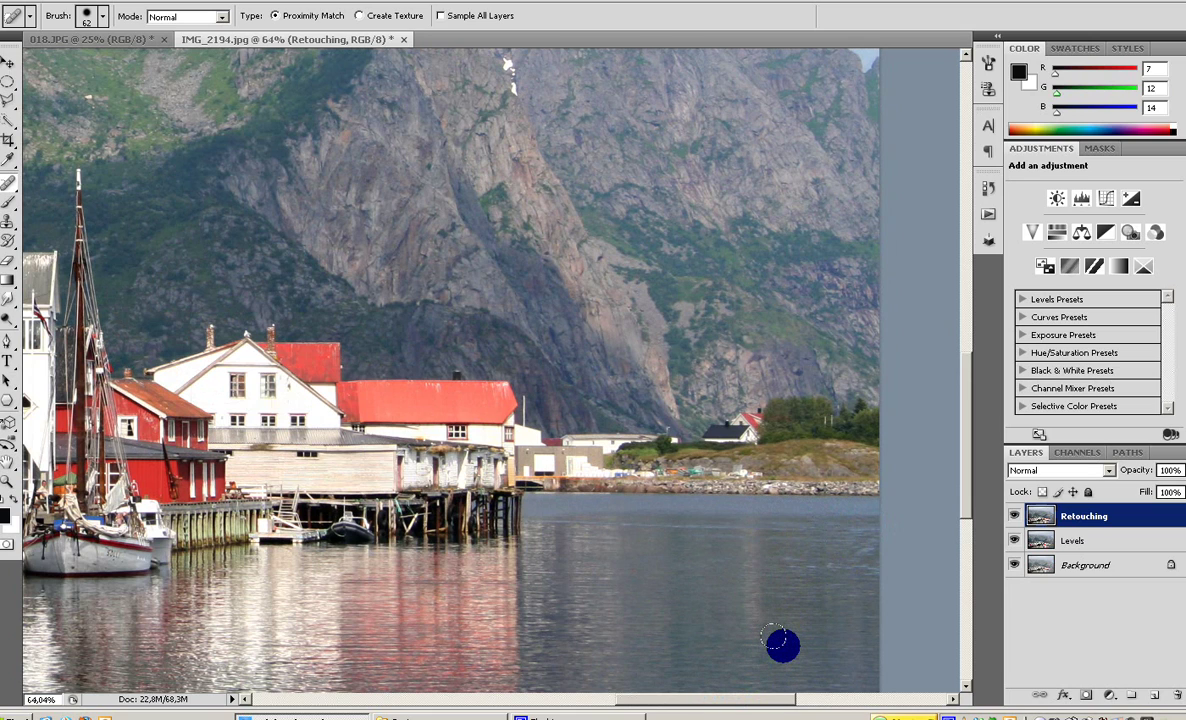
left_click(1014, 517)
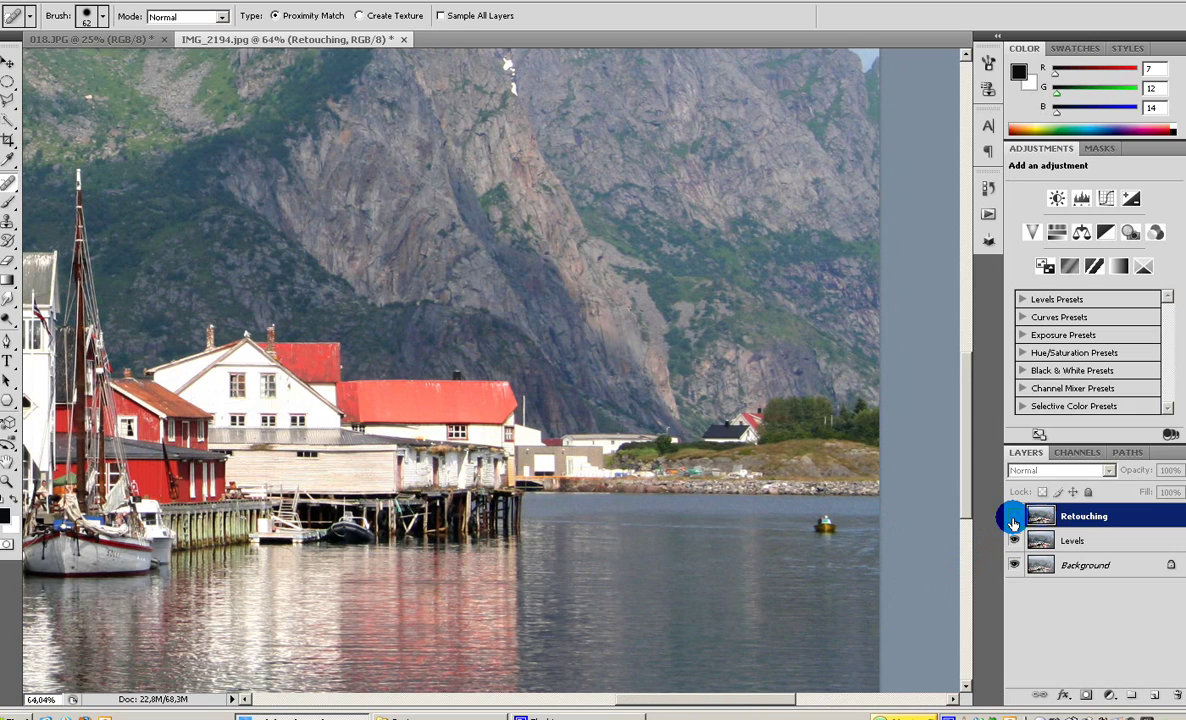
left_click(1014, 517)
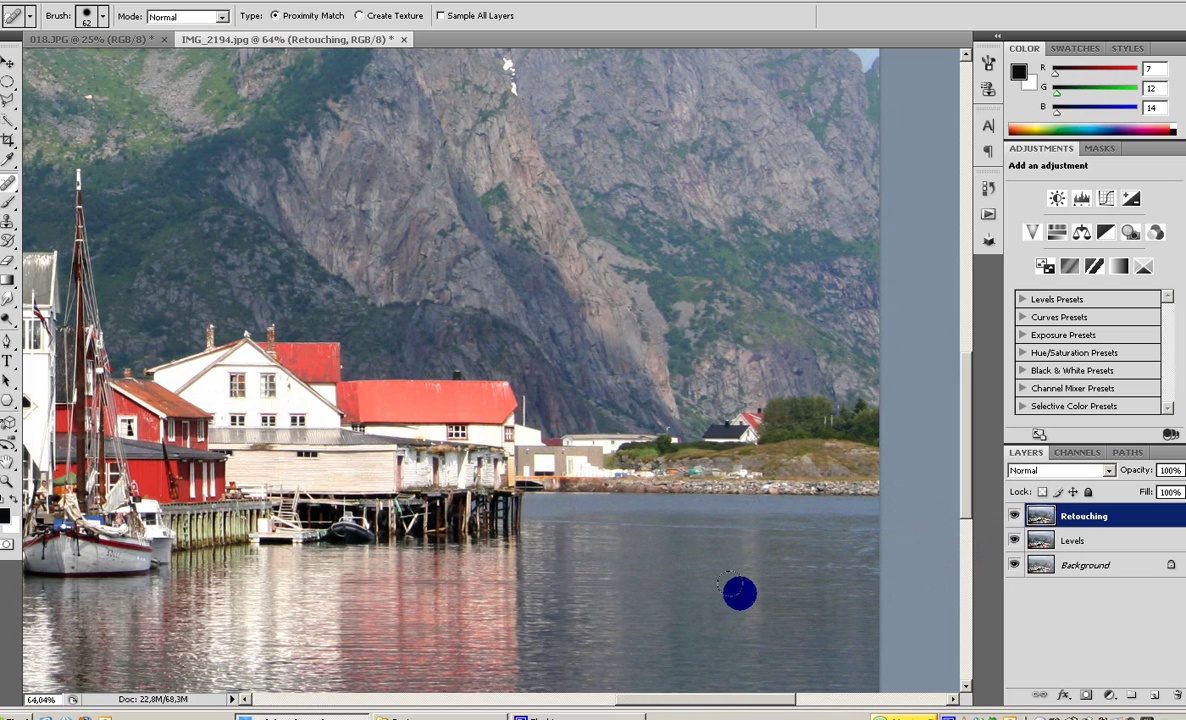
Pan and zoom the view to the snow patches on the mountain slope
scroll(739, 593, "down", 2)
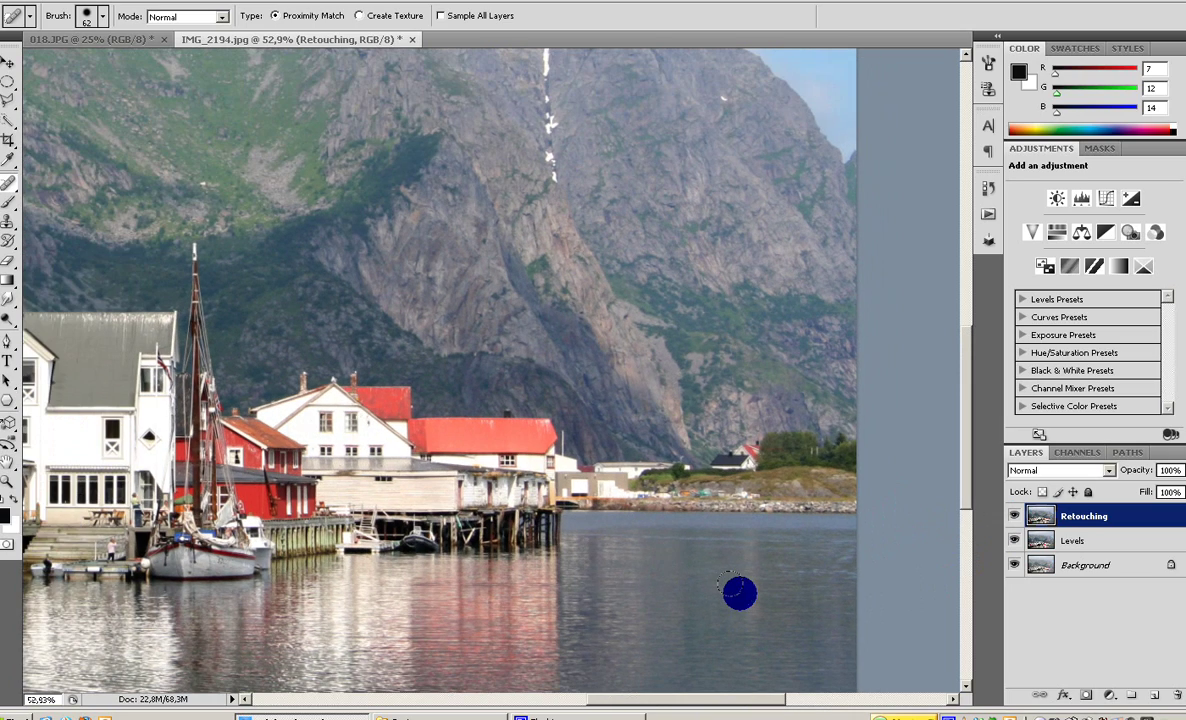
left_click_drag(254, 469, 905, 556)
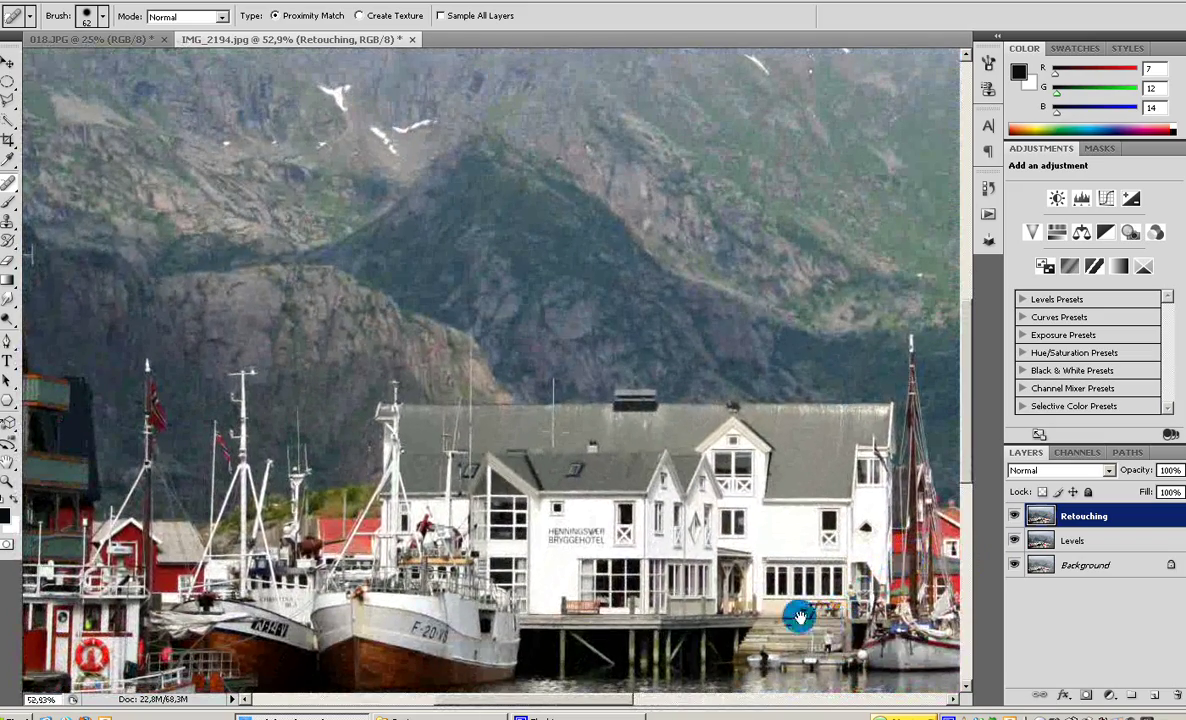
left_click_drag(627, 365, 730, 551)
left_click_drag(635, 429, 651, 537)
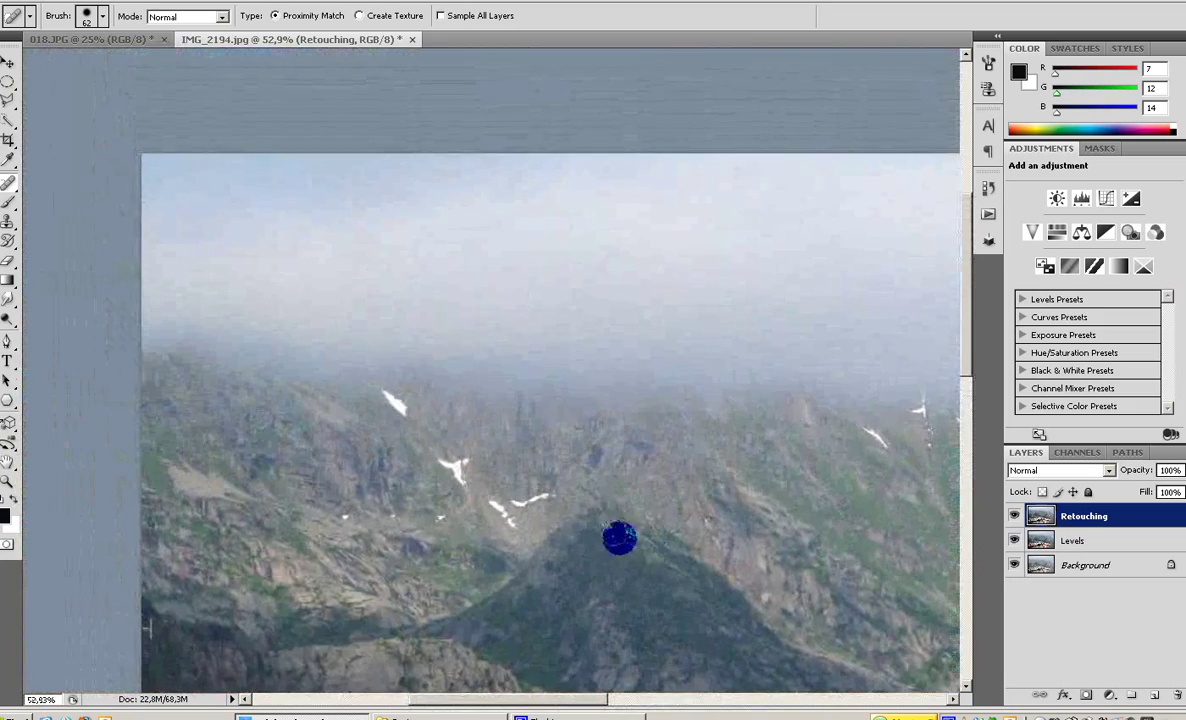
left_click_drag(573, 538, 574, 516)
scroll(574, 514, "up", 2)
scroll(575, 514, "up", 2)
left_click_drag(529, 463, 611, 508)
Shrink the brush and heal small rock spots and the edges of the middle snow patch
left_click_drag(262, 516, 257, 521)
key("bracketleft")
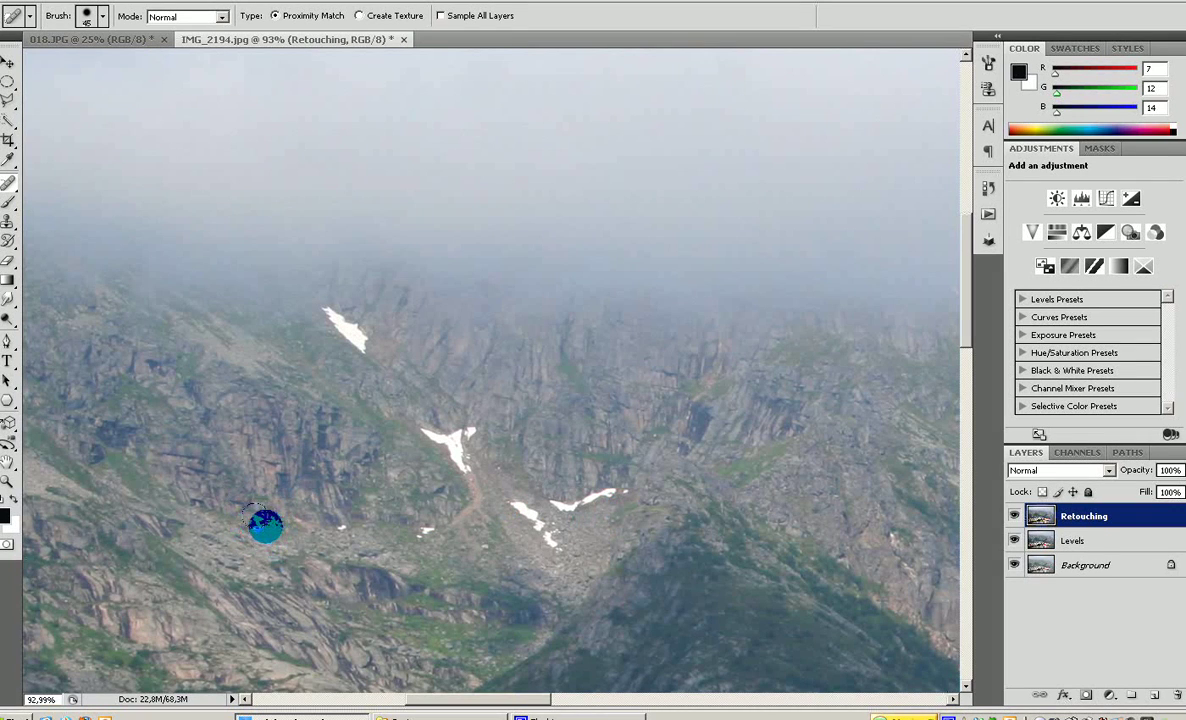
left_click(257, 527)
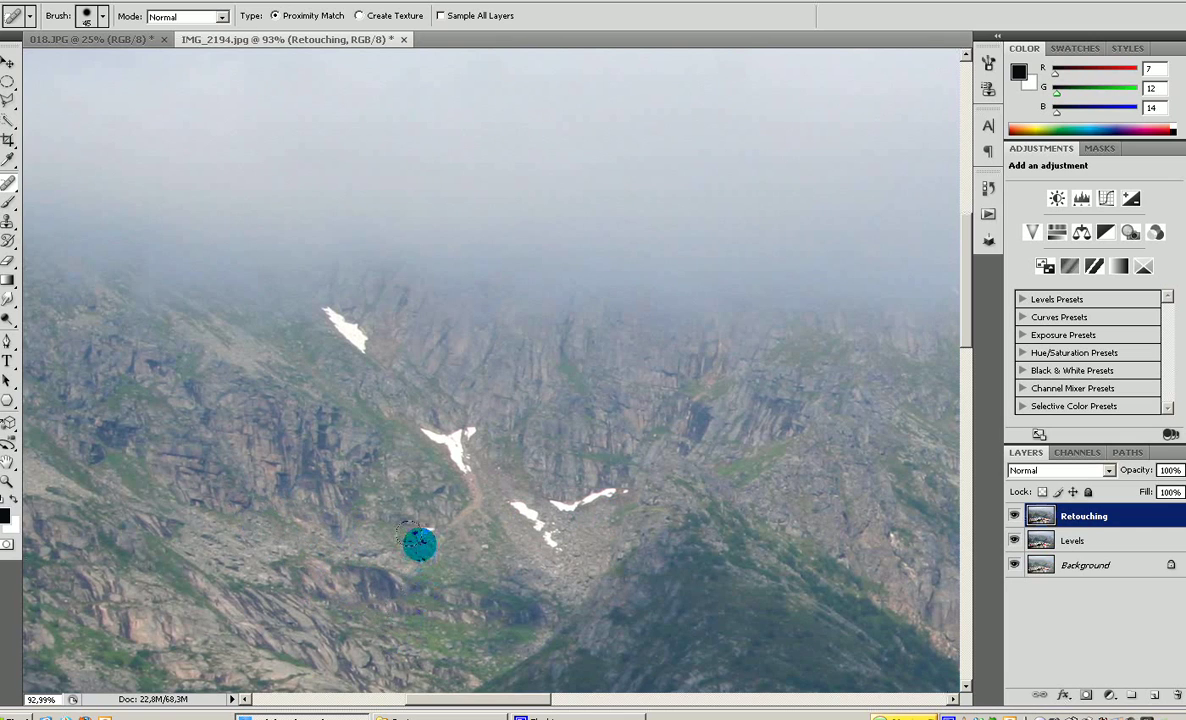
left_click(421, 531)
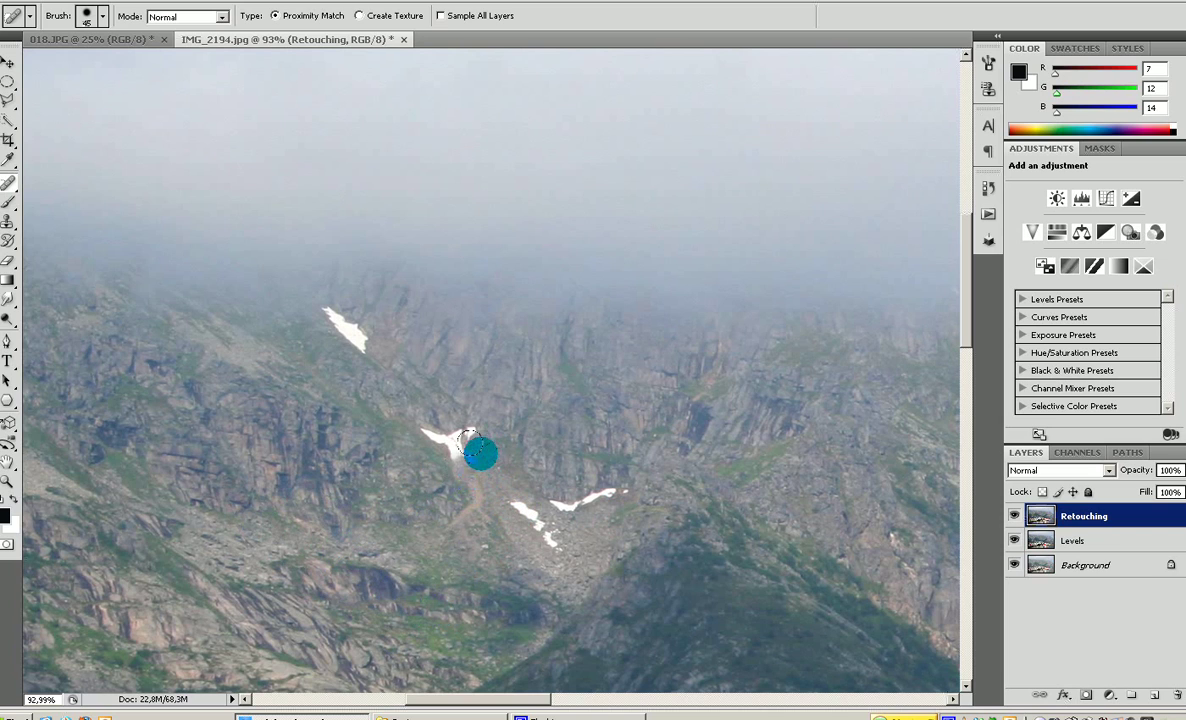
left_click_drag(466, 449, 470, 472)
left_click(477, 471)
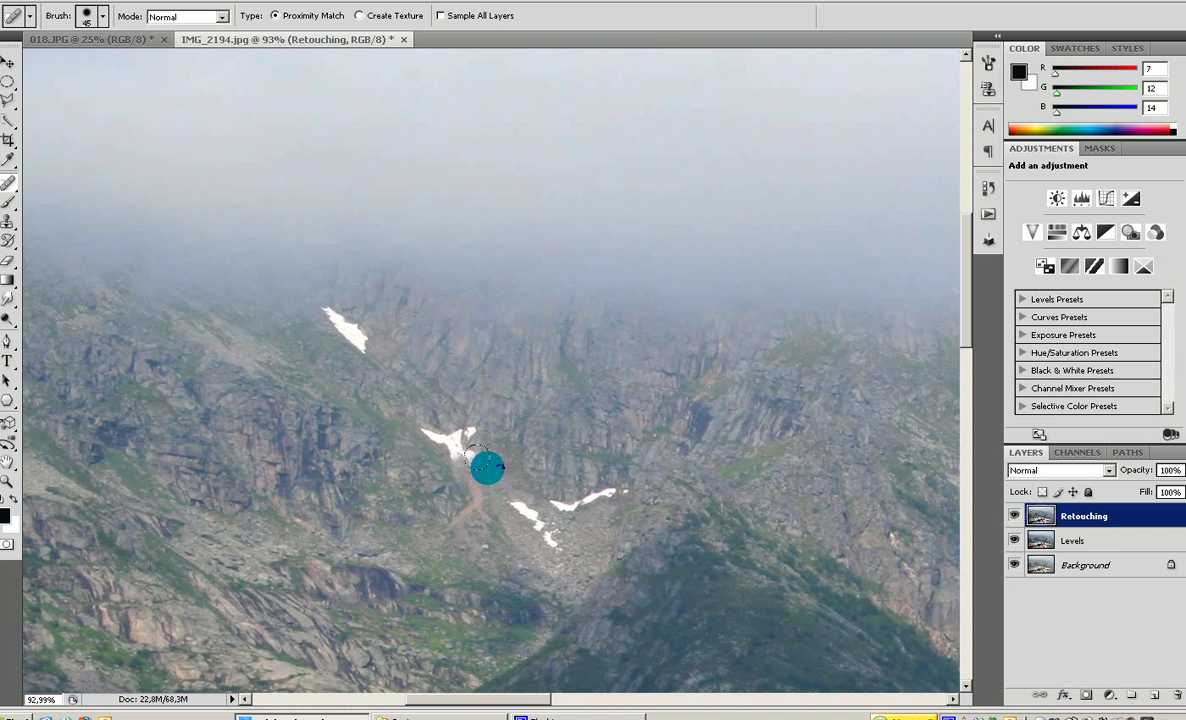
left_click(474, 455)
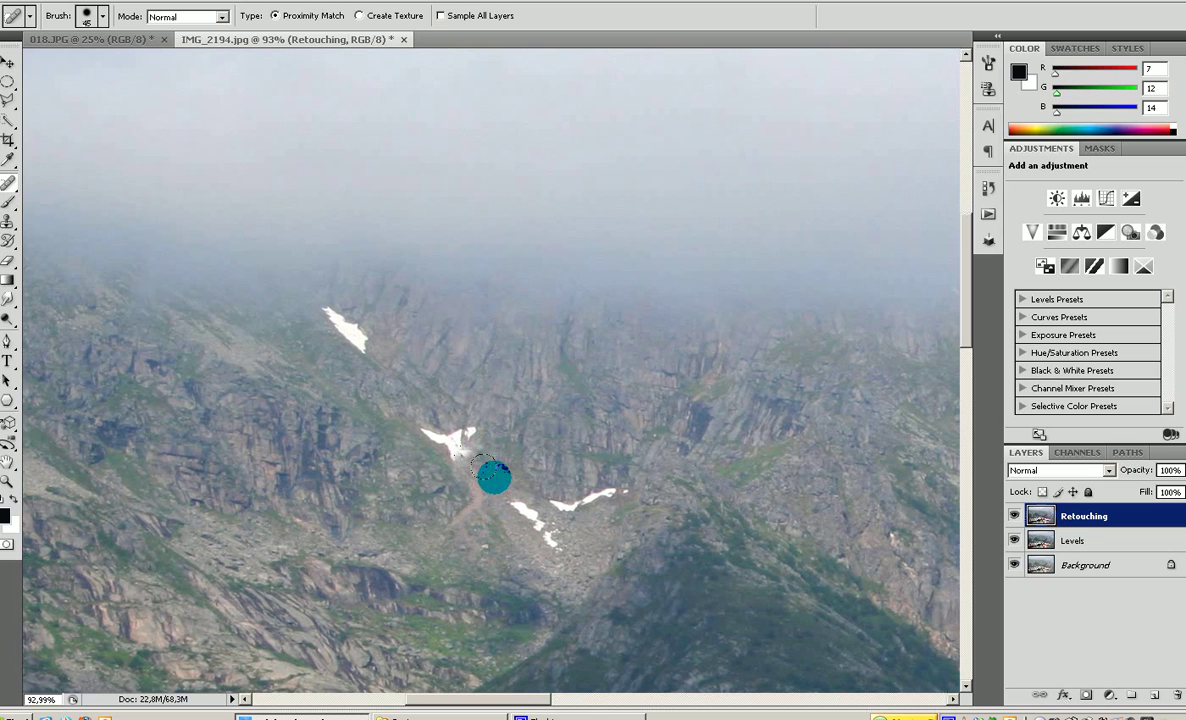
left_click(467, 453)
left_click(463, 466)
Heal away the rest of the middle snow patch and its leftover traces
left_click(439, 430)
left_click(424, 437)
left_click(418, 424)
left_click(463, 433)
left_click(447, 456)
left_click(441, 440)
left_click(389, 403)
left_click(426, 442)
Heal away the upper snow patch and the traces down the slope
left_click(350, 318)
left_click(356, 344)
left_click(340, 315)
left_click(310, 305)
left_click(347, 364)
left_click(330, 316)
left_click(330, 335)
left_click(420, 452)
left_click(505, 525)
Paint out the lower snow patch along its length
left_click(560, 580)
left_click(498, 490)
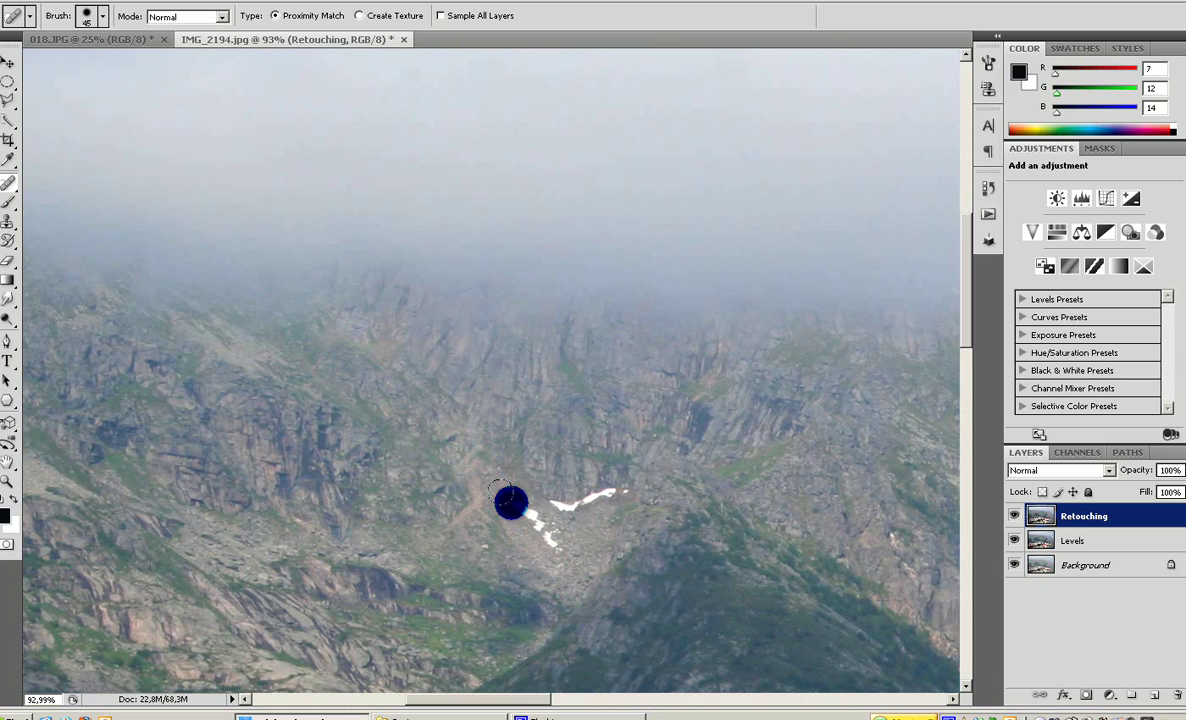
mouse_move(500, 492)
left_mouse_down()
mouse_move(539, 529)
mouse_move(551, 579)
mouse_move(557, 499)
mouse_move(623, 492)
mouse_move(506, 562)
mouse_move(538, 553)
mouse_move(549, 512)
mouse_move(534, 491)
mouse_move(539, 558)
mouse_move(540, 532)
mouse_move(518, 582)
mouse_move(510, 520)
mouse_move(627, 569)
mouse_move(417, 561)
mouse_move(574, 551)
left_mouse_up()
Heal the remaining small snow specks on the mountainside above the town
scroll(558, 570, "down", 6)
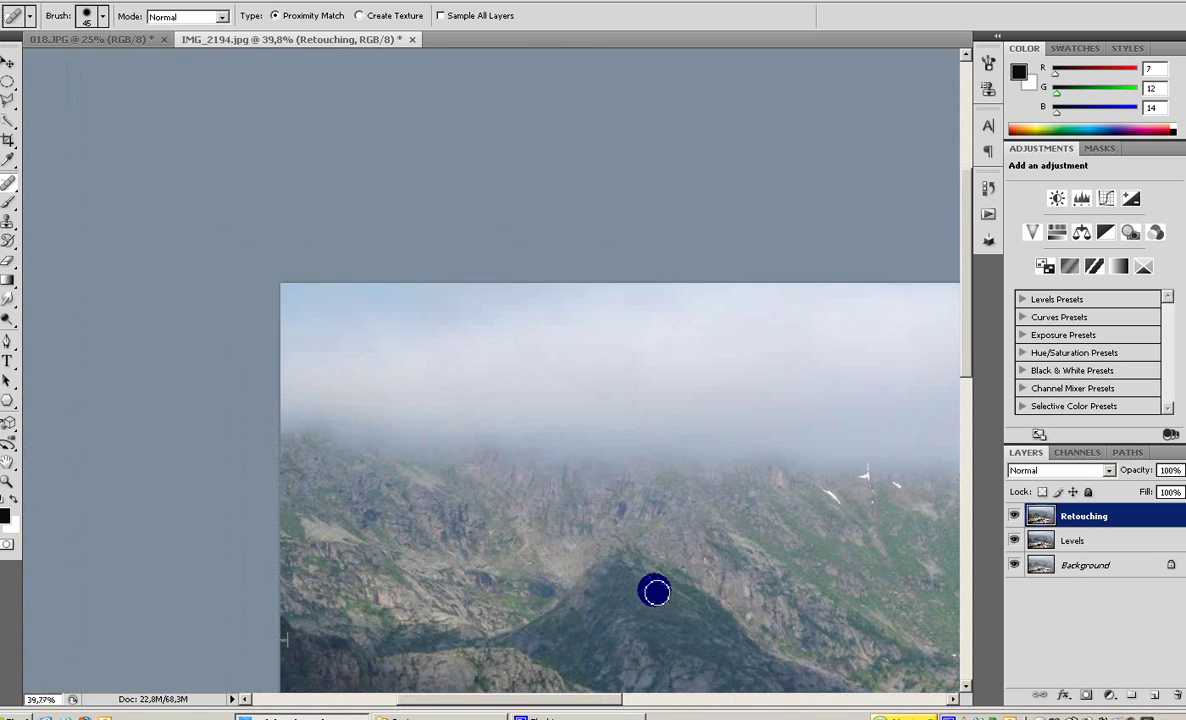
mouse_move(654, 591)
left_mouse_down()
mouse_move(633, 498)
mouse_move(567, 394)
left_mouse_up()
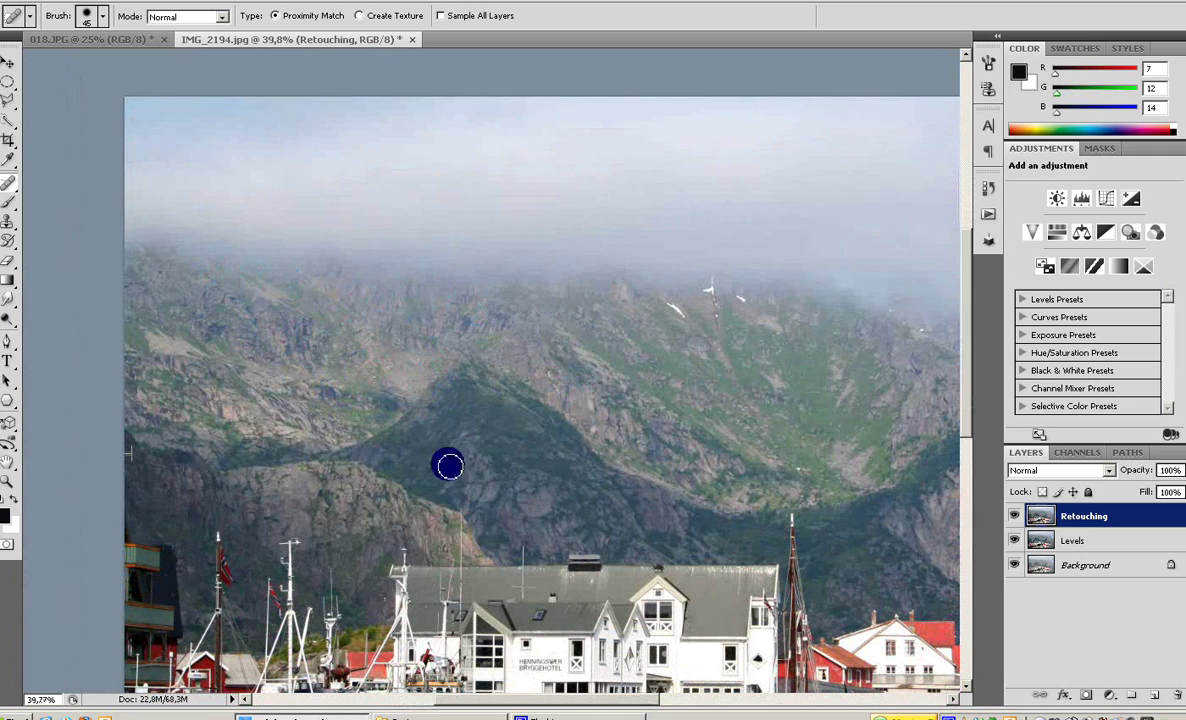
left_click(379, 402)
left_click(315, 365)
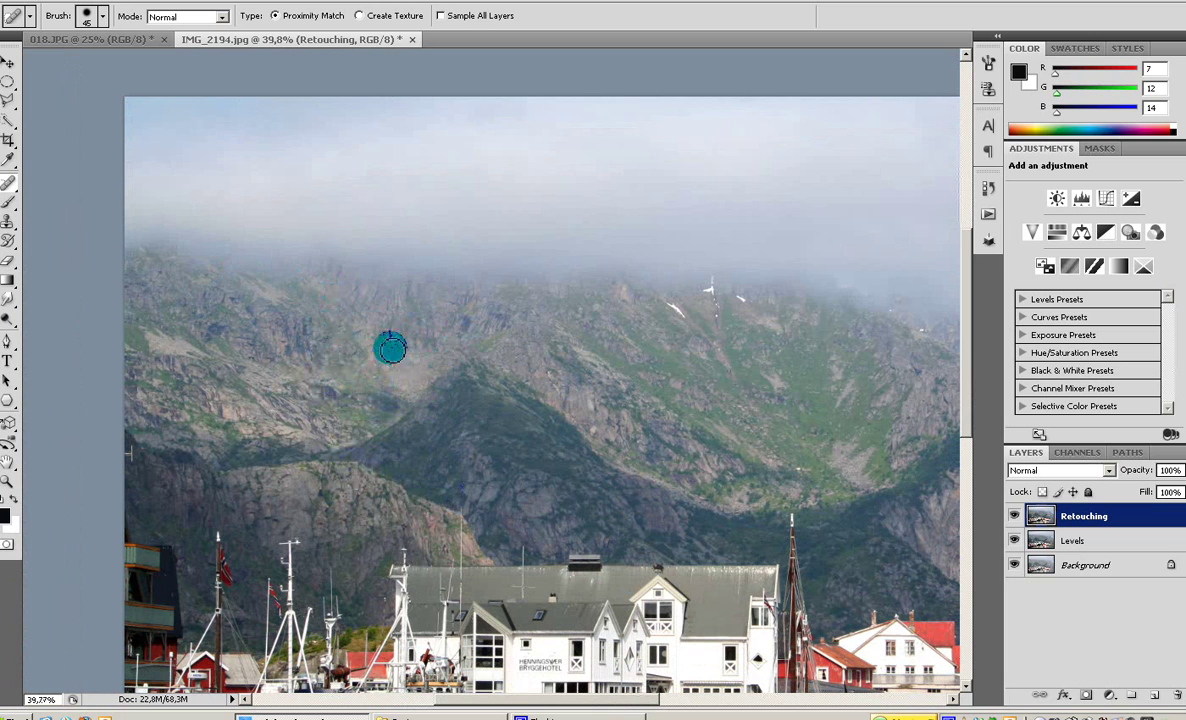
left_click(467, 502)
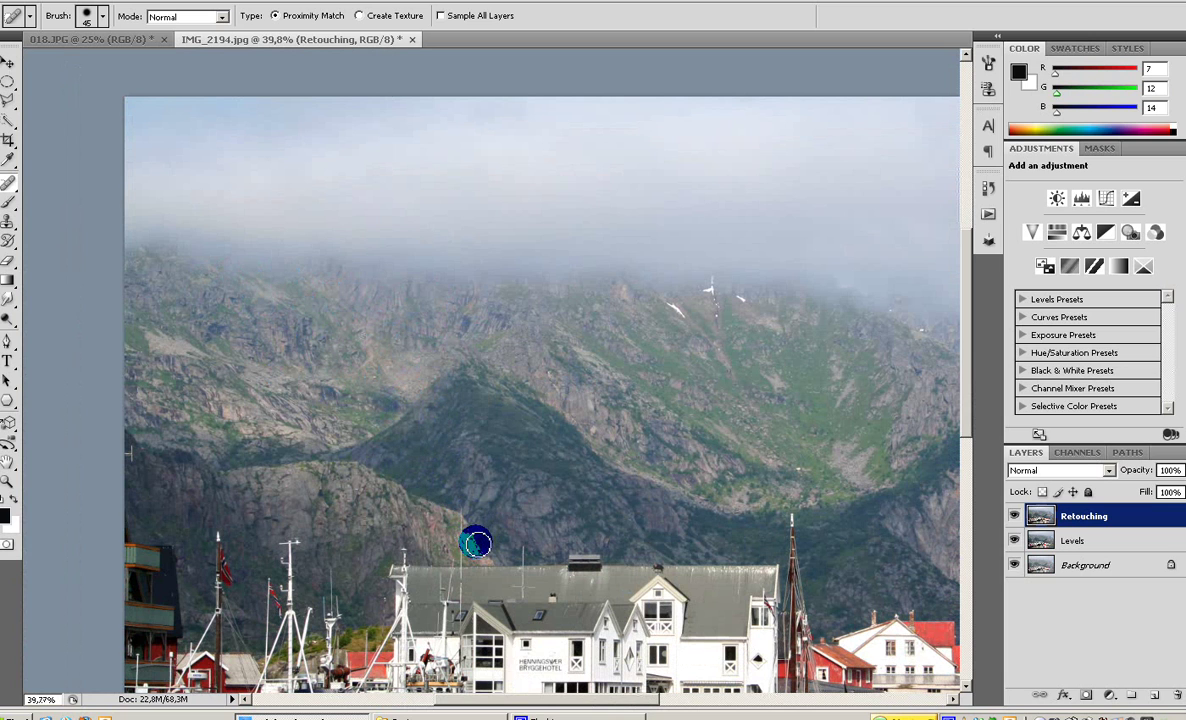
scroll(467, 505, "down", 2)
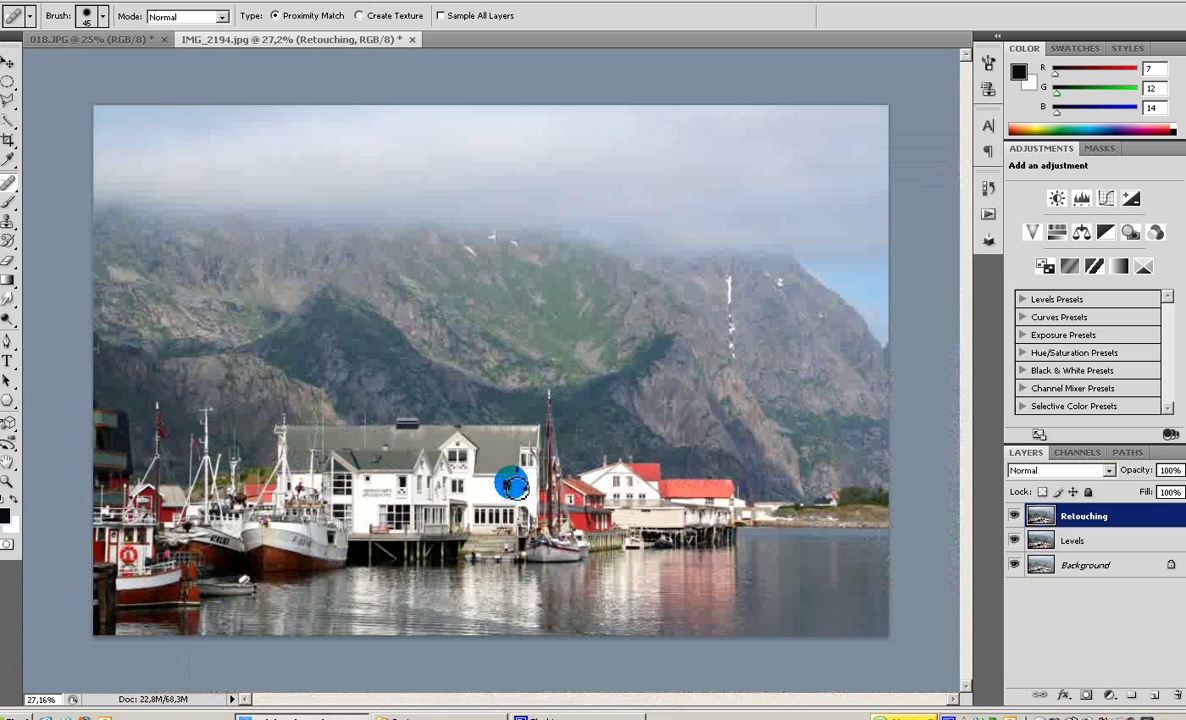
scroll(512, 484, "up", 1)
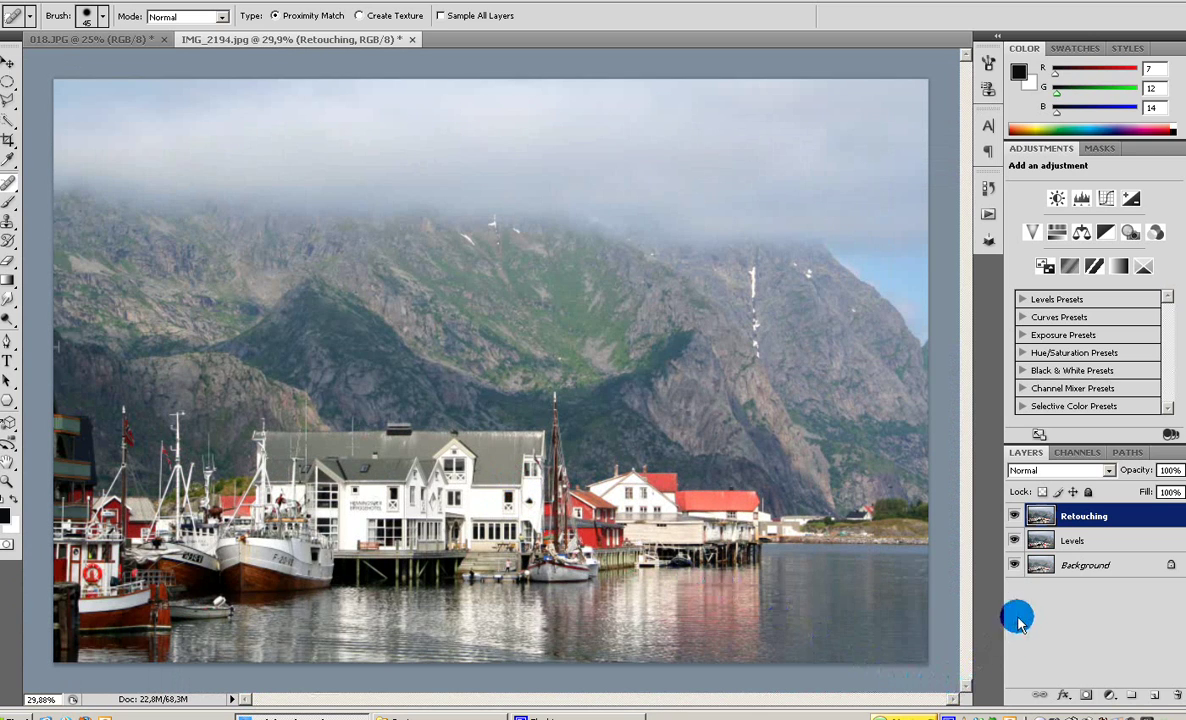
Toggle the Retouching and Levels layers off and on to compare, then heal a water-reflection spot
left_click(1014, 516)
left_click(1014, 540)
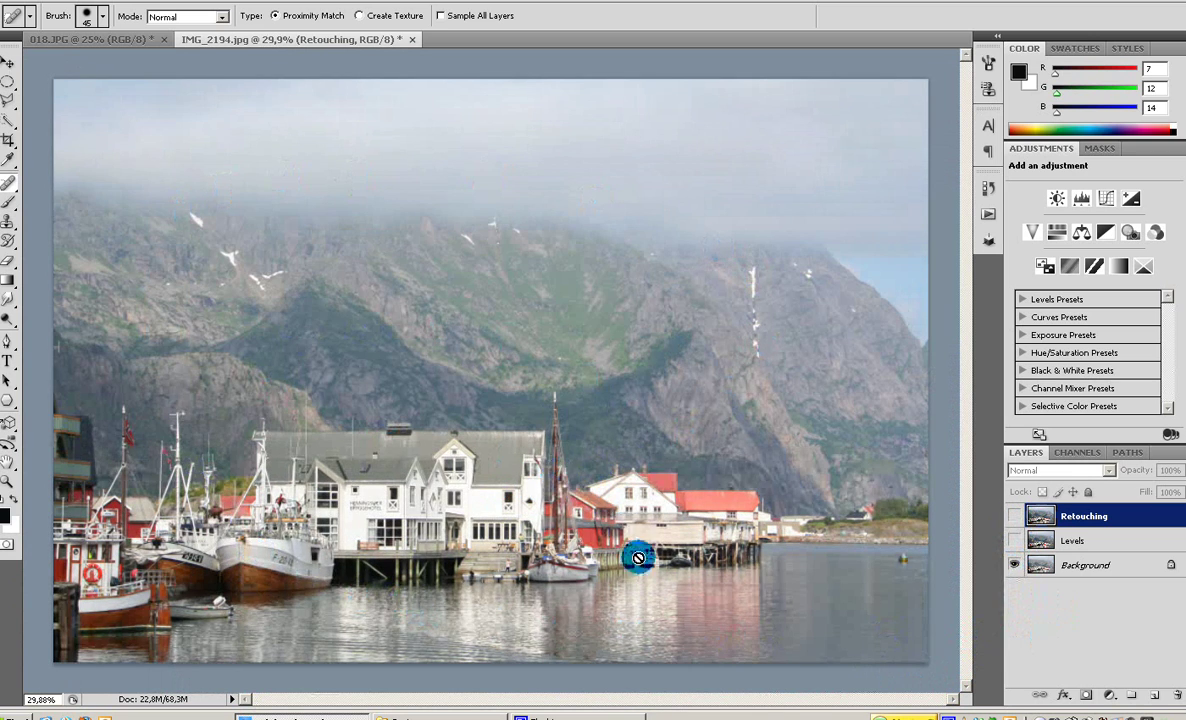
left_click(1016, 540)
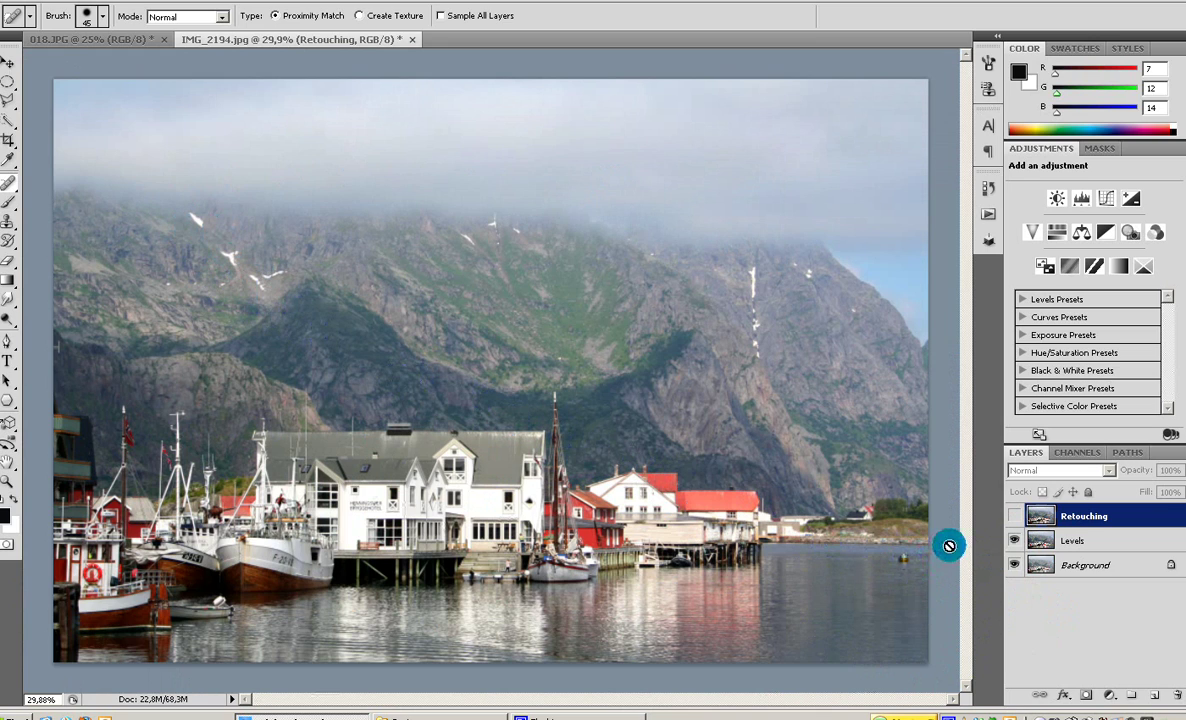
left_click(1015, 517)
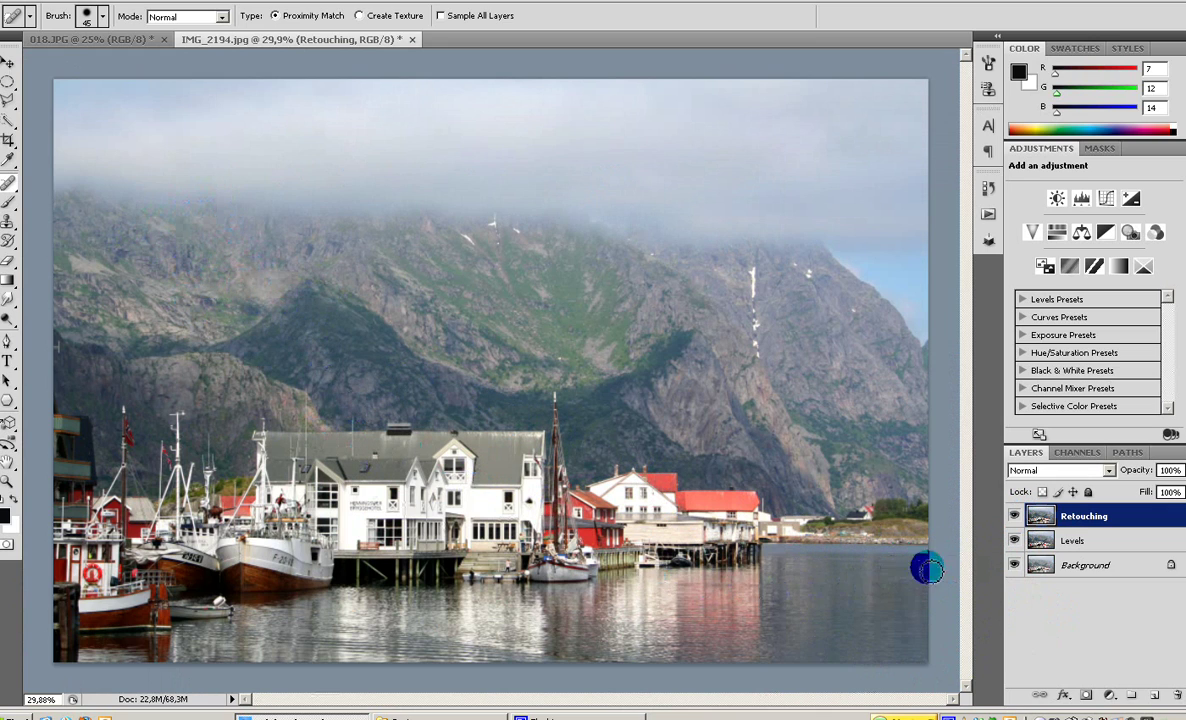
left_click_drag(678, 648, 698, 643)
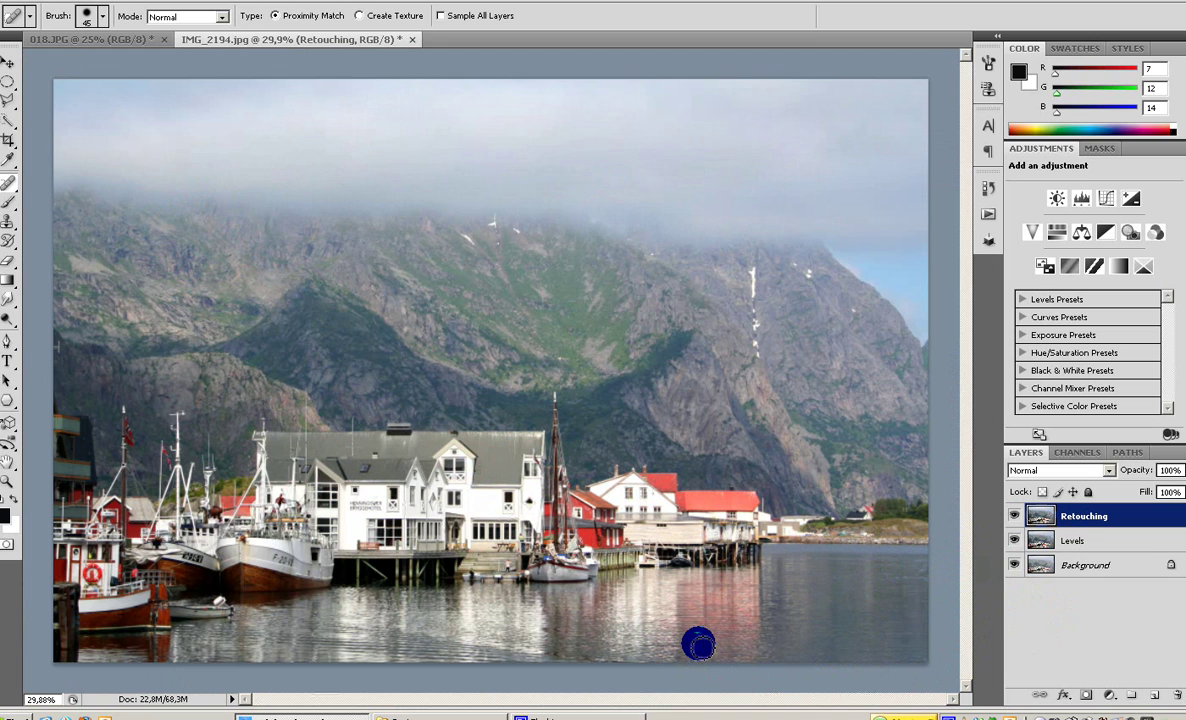